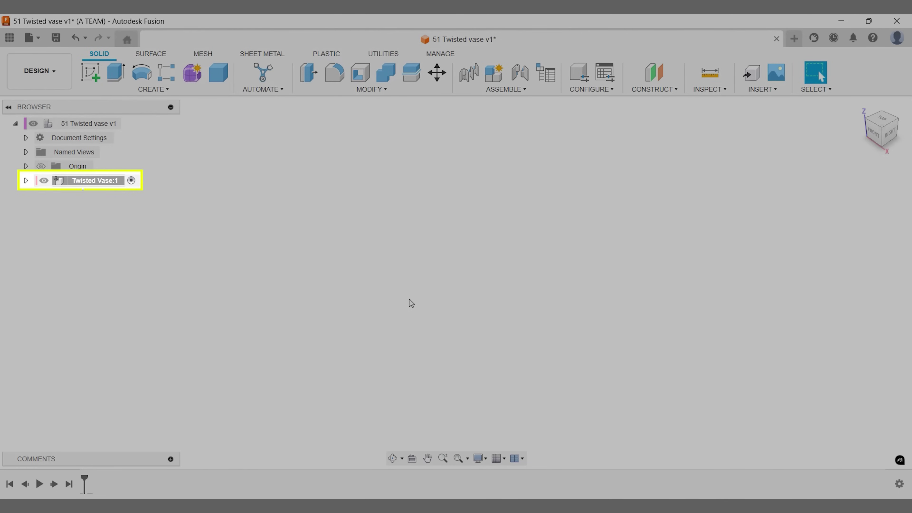
- Start a new sketch on the vertical front (XZ) plane
key("s")
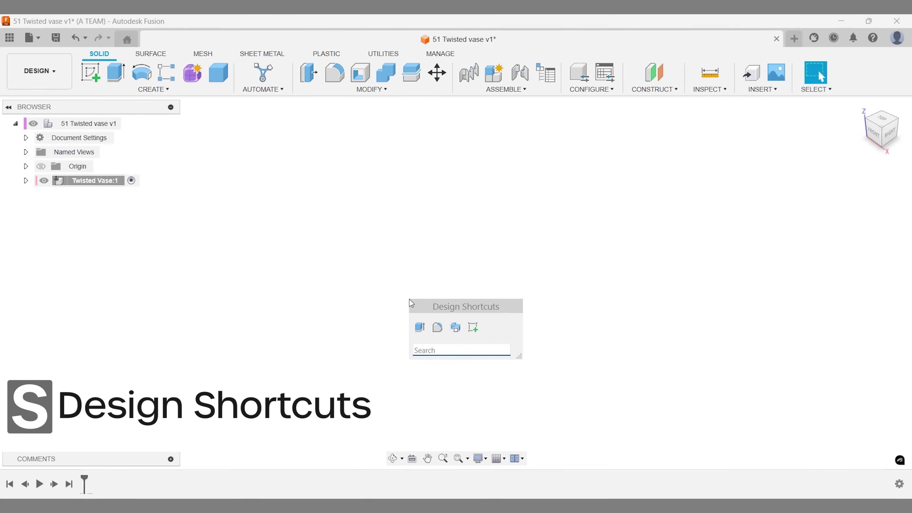
type("ske")
key("Return")
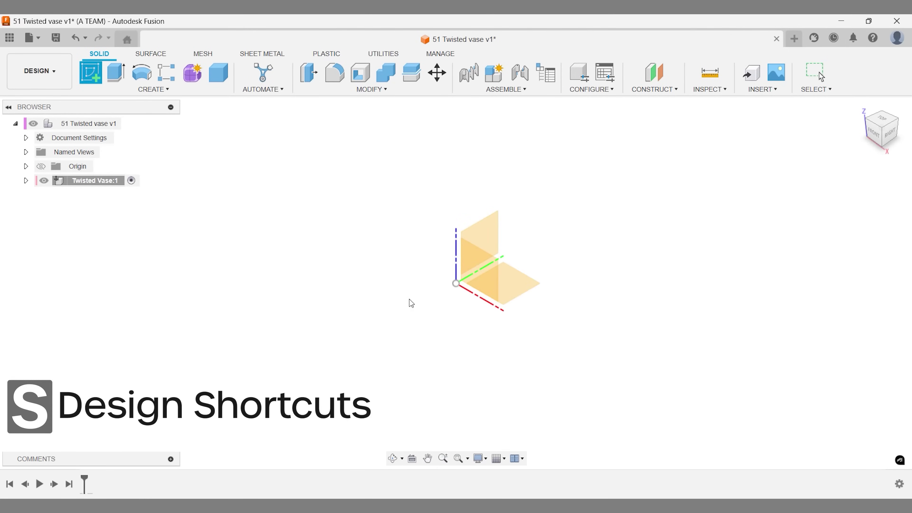
left_click(468, 263)
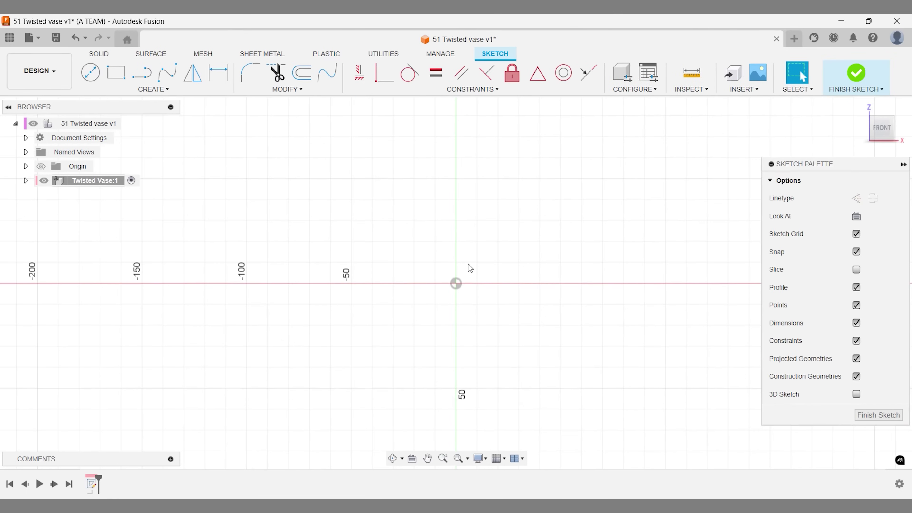
- Draw a 100 x 100 mm two-point rectangle from the origin, viewed from the front
key("r")
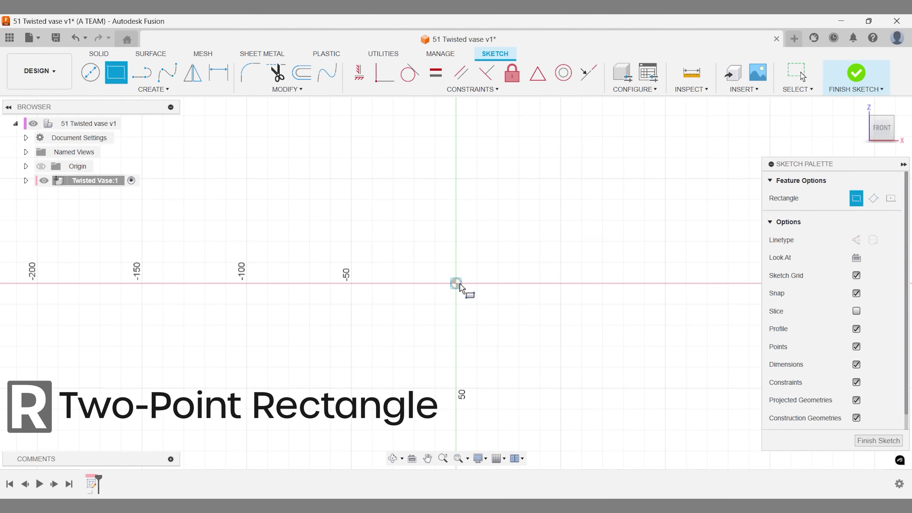
left_click(459, 284)
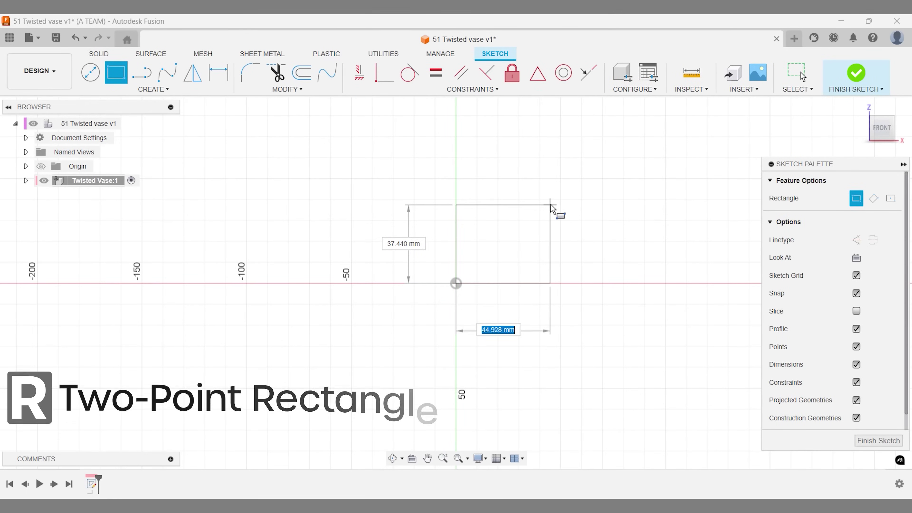
type("100")
key("Tab")
type("100")
key("Return")
key("Escape")
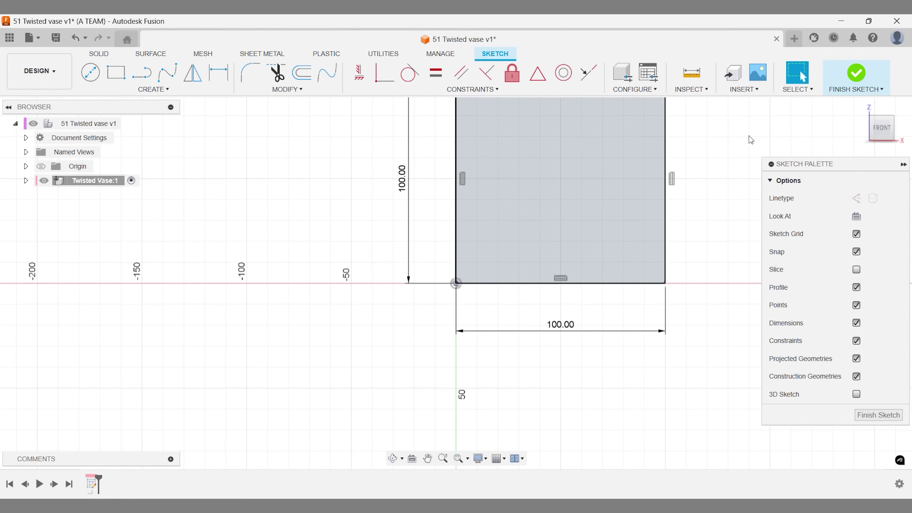
left_click(860, 106)
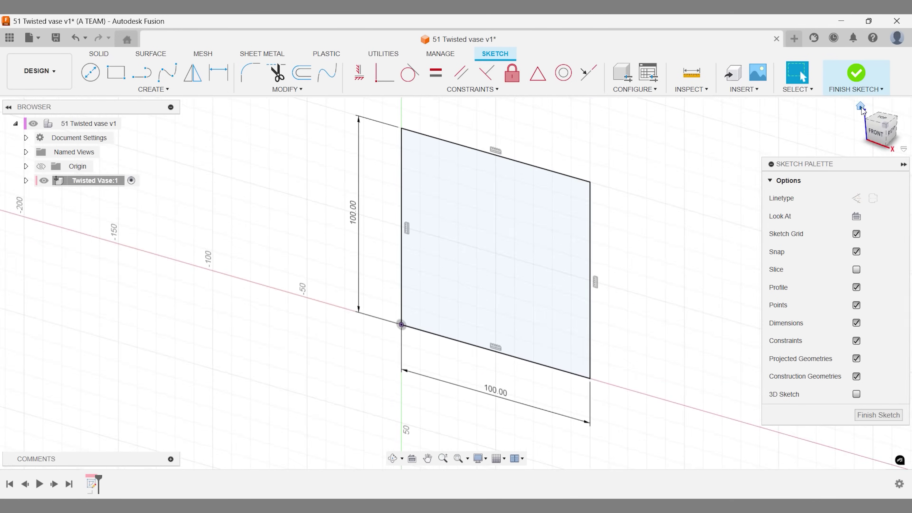
left_click(876, 133)
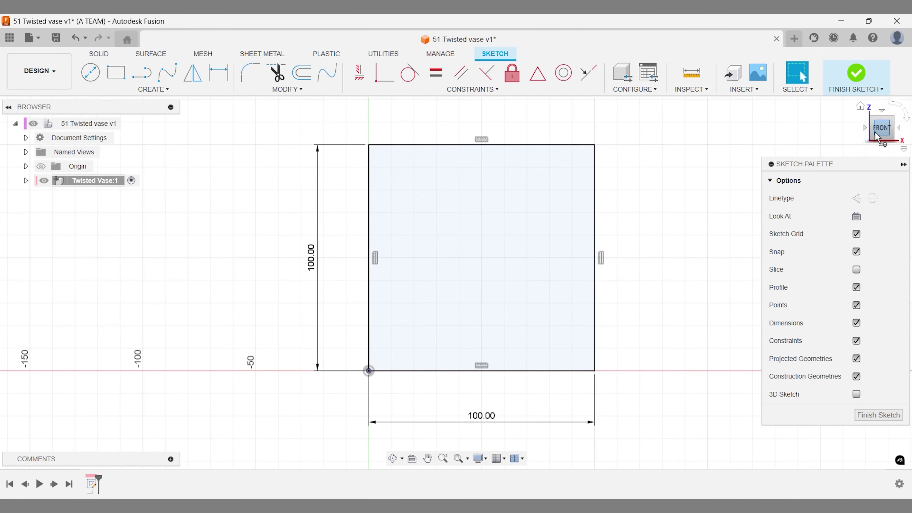
- Draw a three-point fit point spline from the square's bottom edge, bulging out, to its top edge
type("ssp")
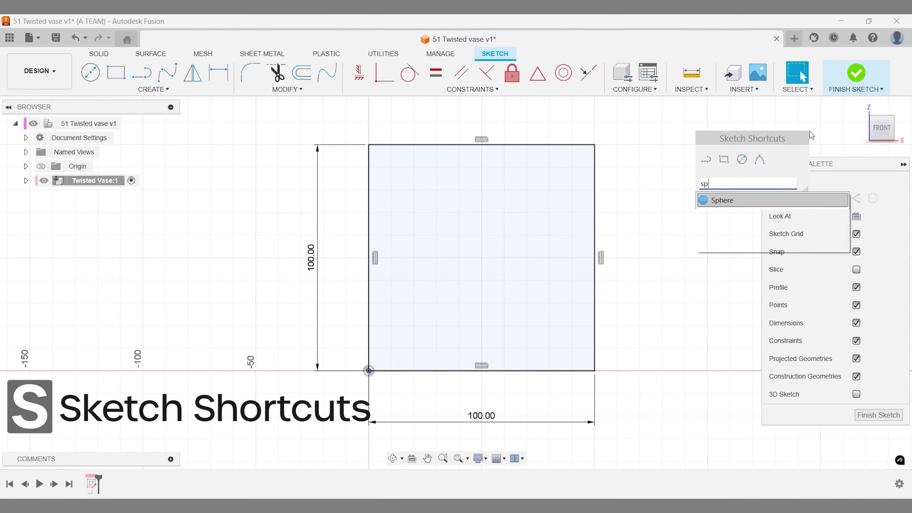
type("line")
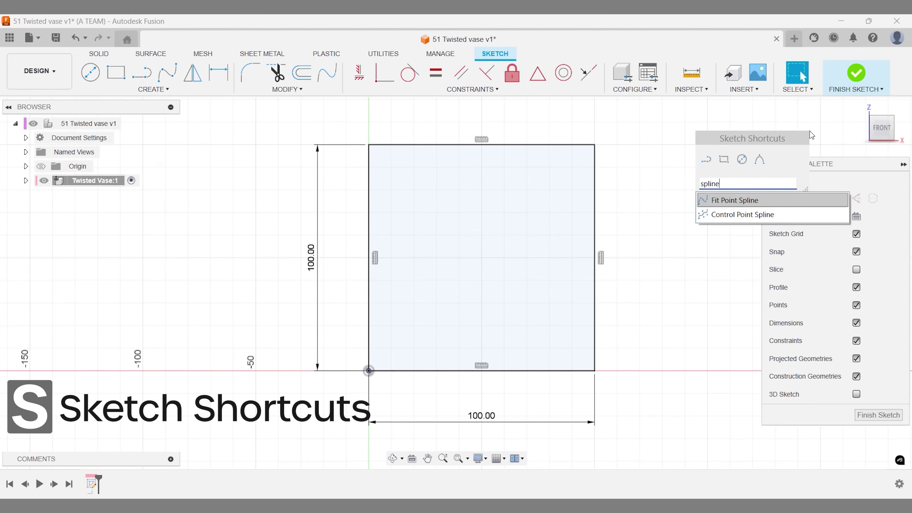
key("Return")
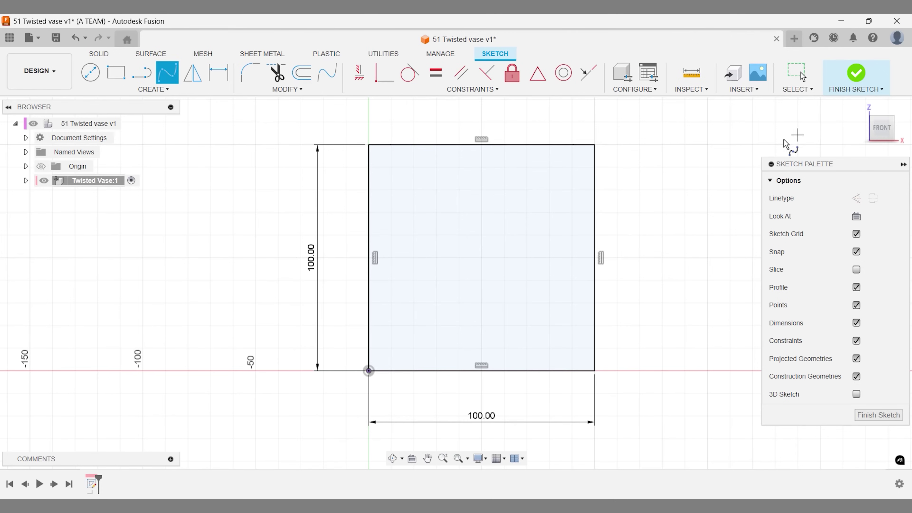
left_click(414, 371)
left_click(481, 303)
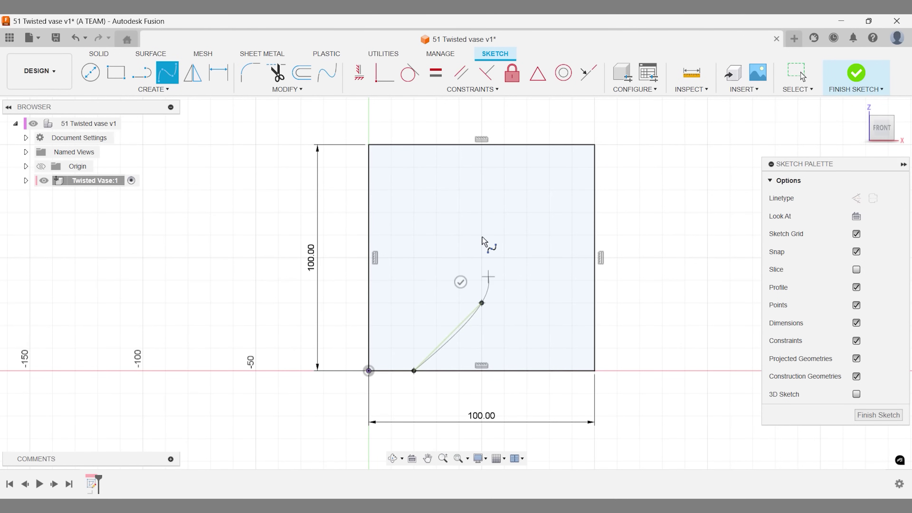
left_click(413, 145)
left_click(390, 163)
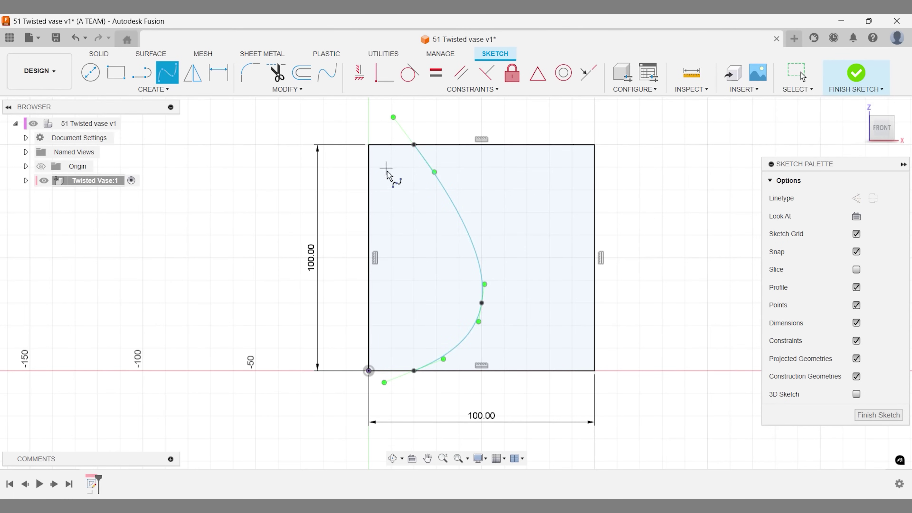
- Dimension the spline ends 25 mm along the bottom and 20 mm along the top from the left edge
key("d")
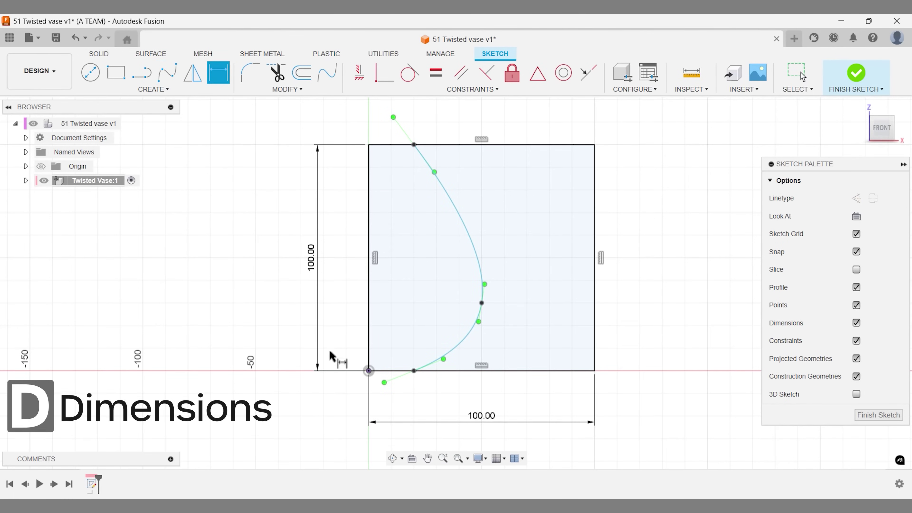
left_click(368, 371)
left_click(413, 371)
left_click(397, 401)
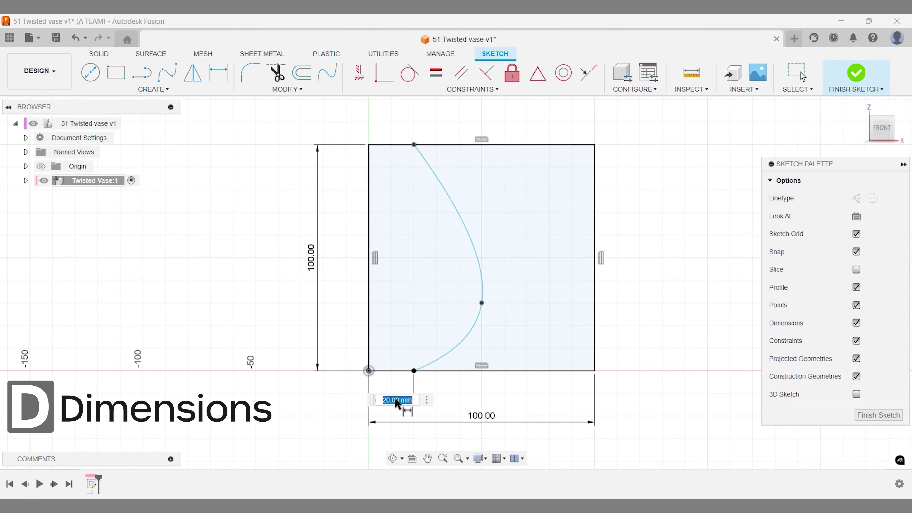
type("25")
key("Return")
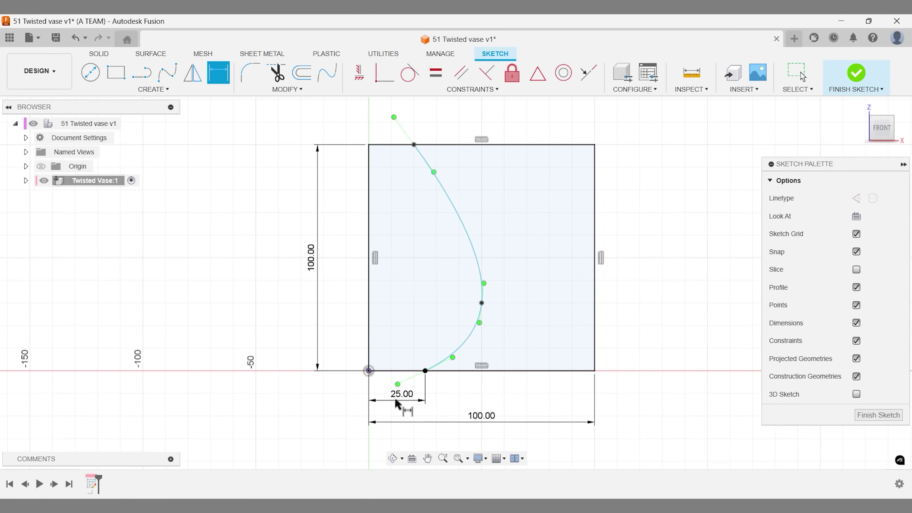
left_click(414, 144)
left_click(368, 144)
left_click(385, 135)
key("Return")
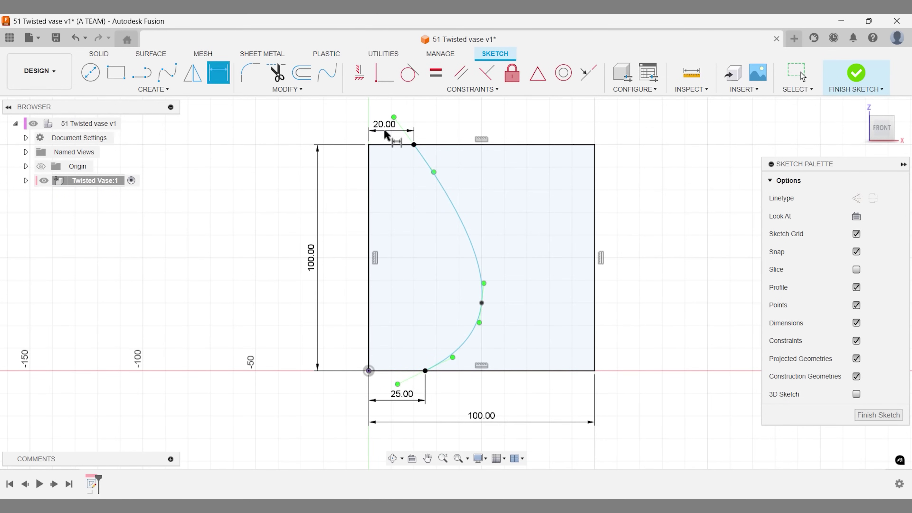
key("Escape")
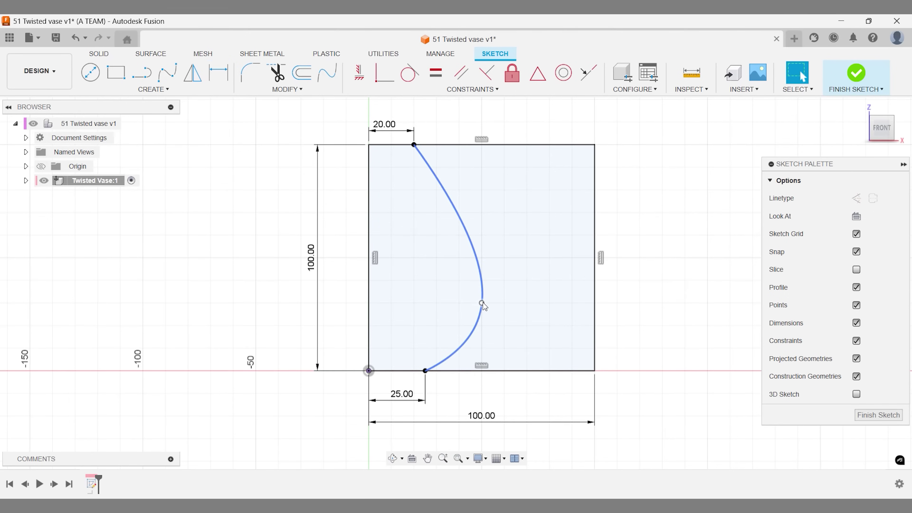
- Make the spline's middle tangent handle vertical and longer
left_click(482, 302)
mouse_move(485, 293)
left_mouse_down()
mouse_move(483, 303)
mouse_move(481, 267)
mouse_move(487, 295)
left_mouse_up()
left_click(638, 248)
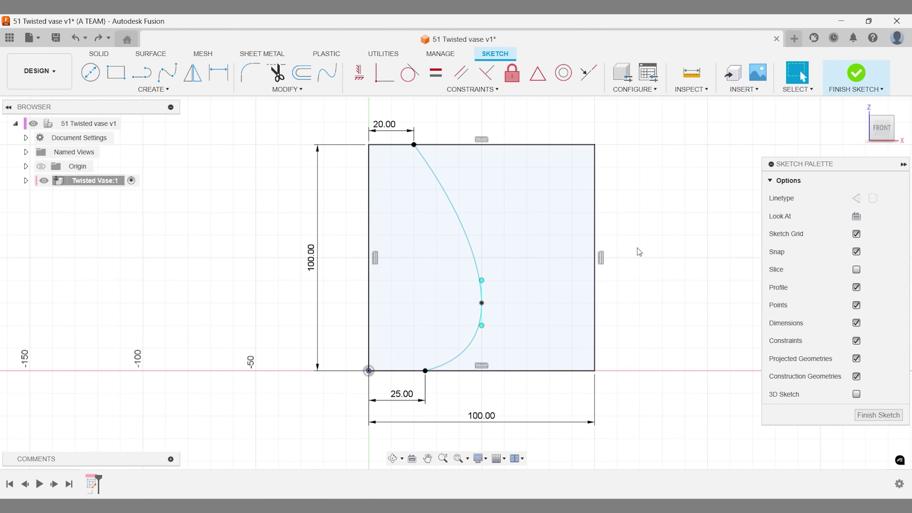
- Offset the spline 2 mm to its right to form the wall thickness
key("o")
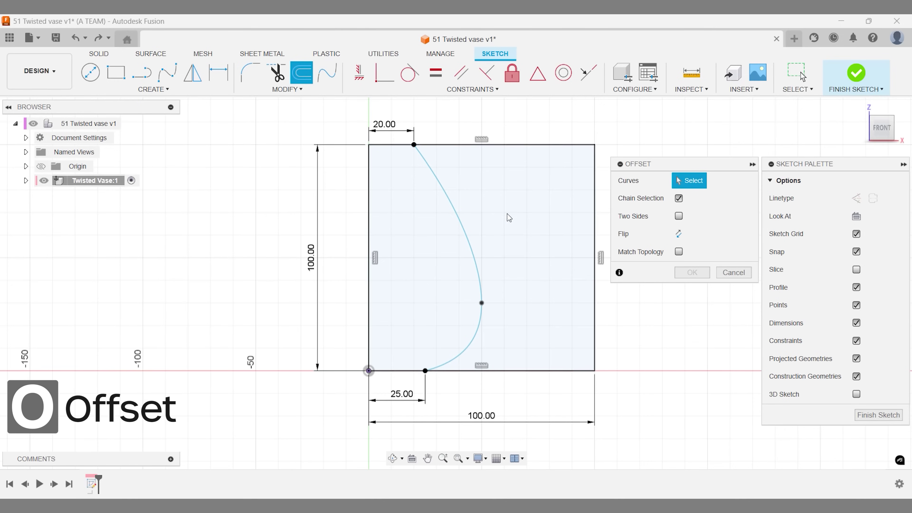
left_click(463, 229)
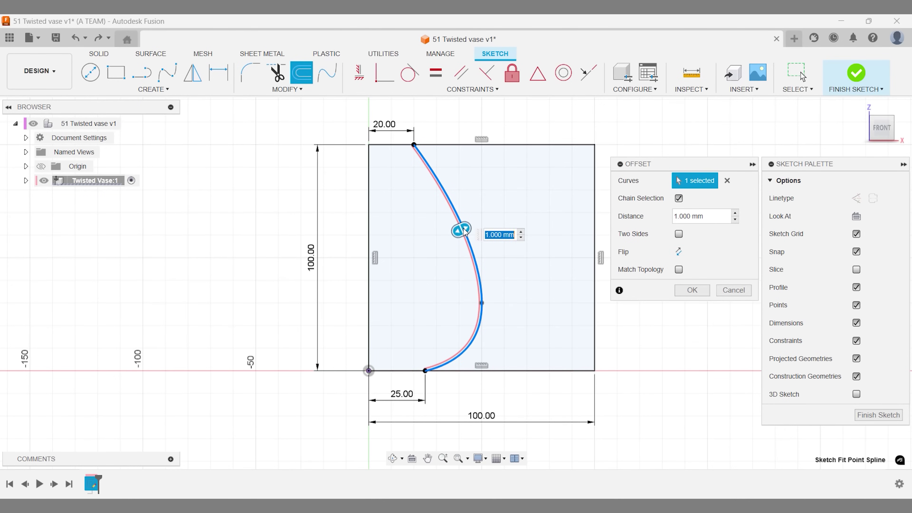
type("-1")
key("Return")
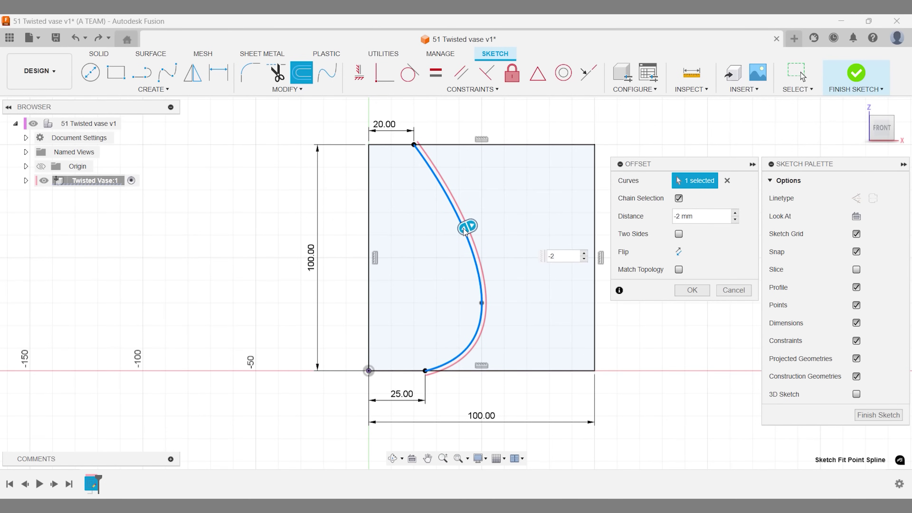
key("Return")
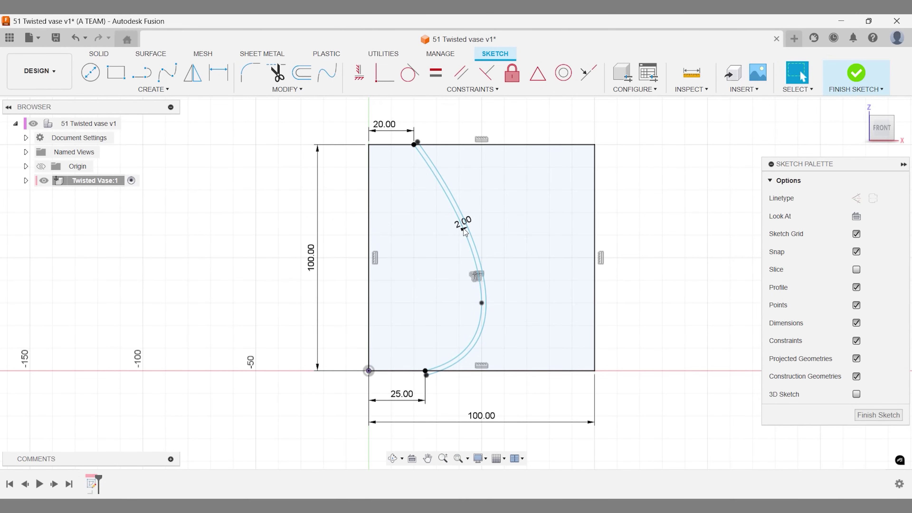
- Revolve the region left of the spline 360 degrees around the square's left edge
left_click(465, 232)
type("s")
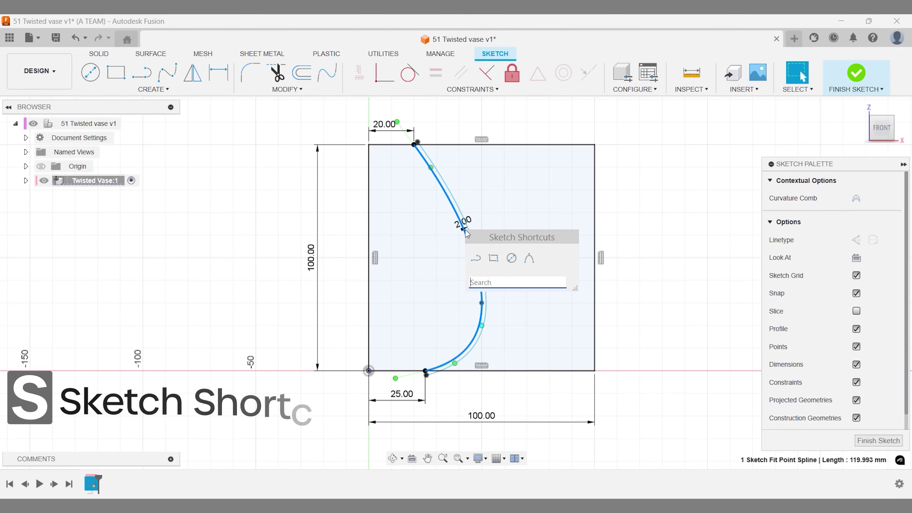
type("rev")
key("Down")
key("Down")
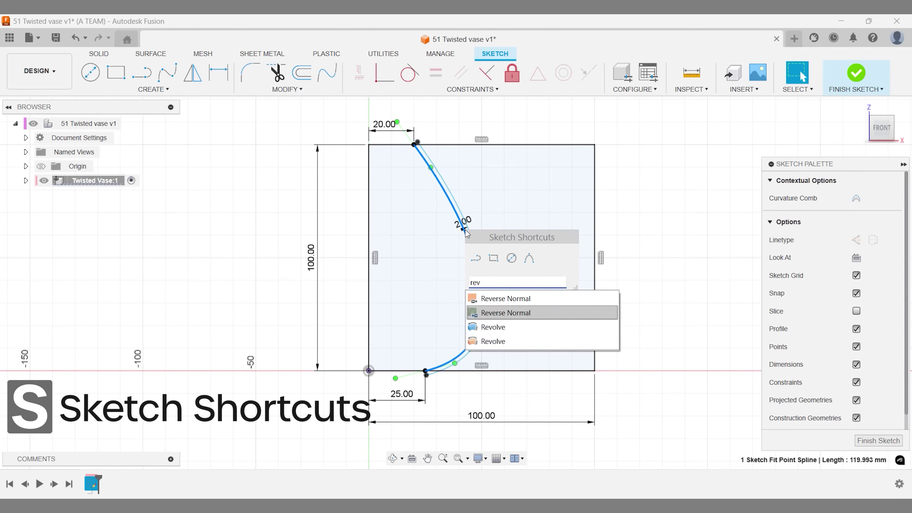
key("Return")
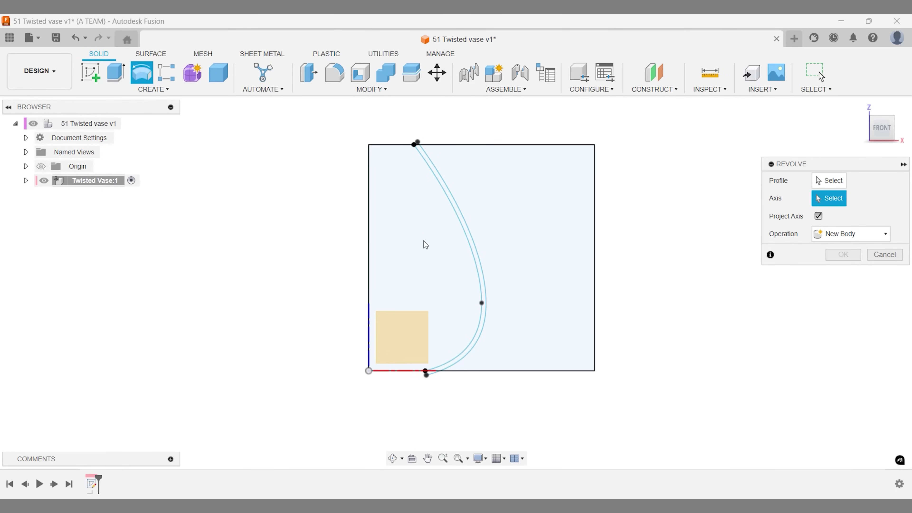
left_click(822, 180)
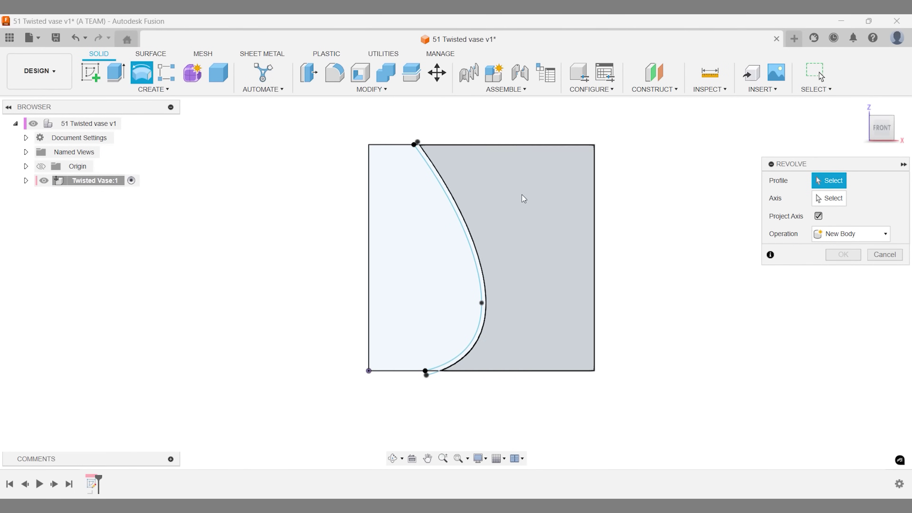
left_click(416, 229)
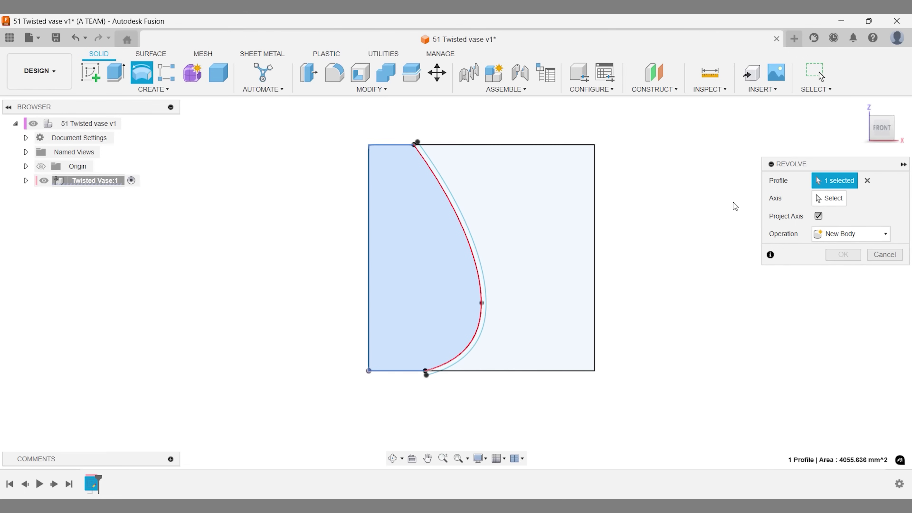
left_click(826, 198)
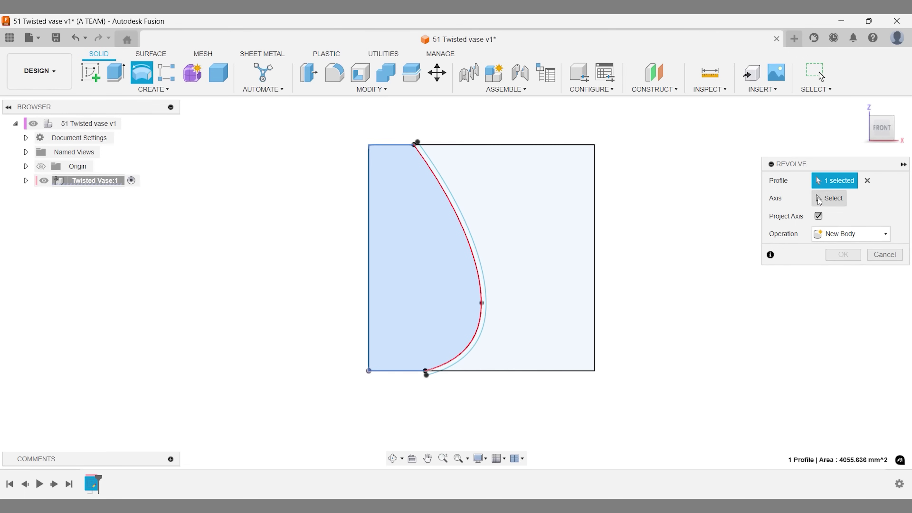
left_click(369, 225)
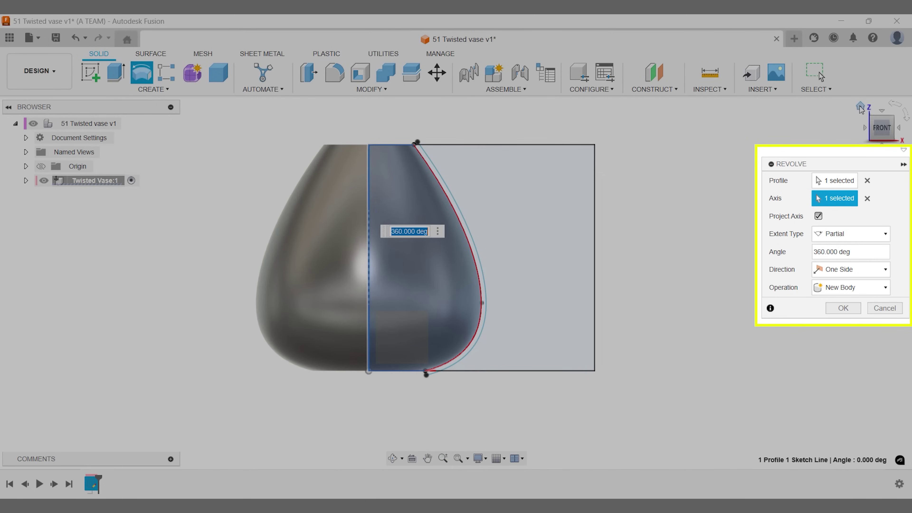
left_click(861, 107)
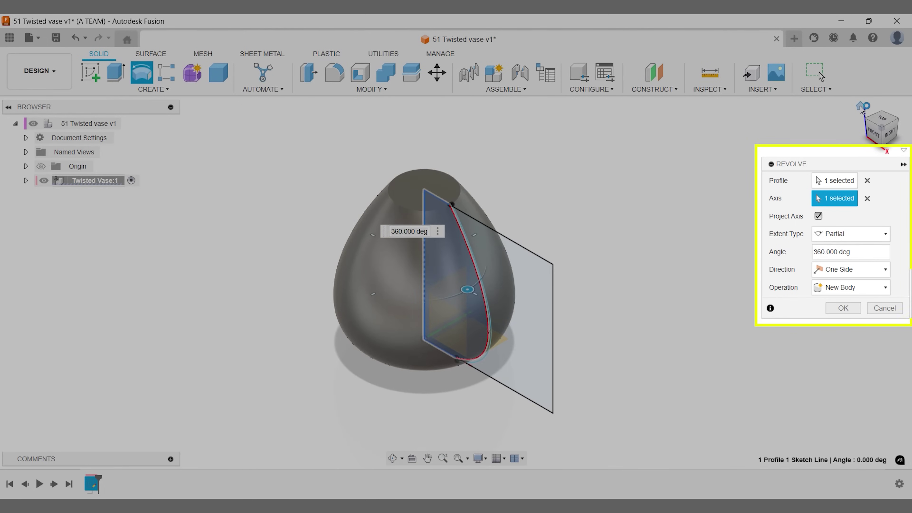
key("Return")
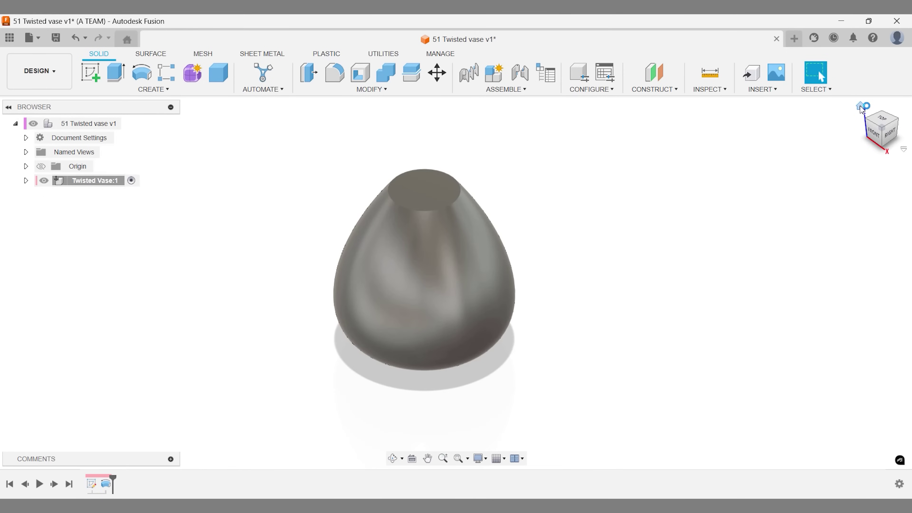
- Shell the vase with a 3 mm inside thickness, removing the top face
type("sshe")
key("Down")
key("Return")
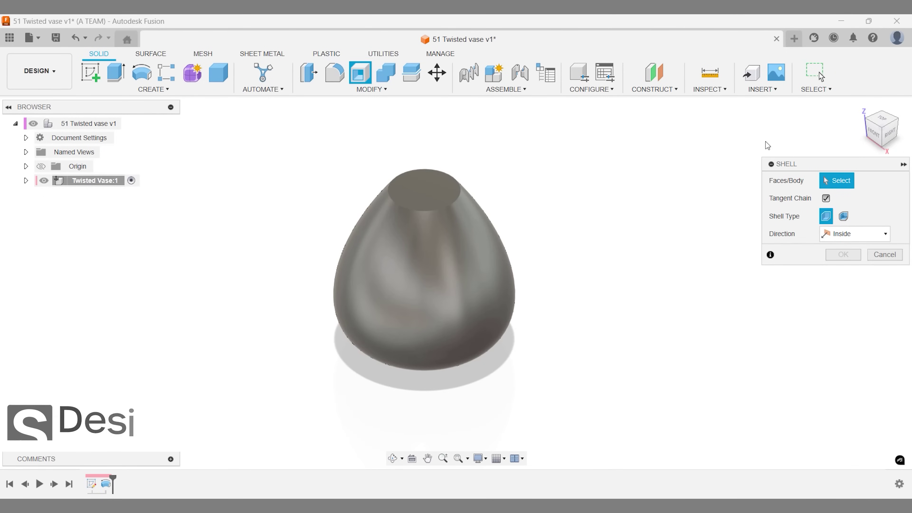
left_click(437, 197)
type("3")
key("Return")
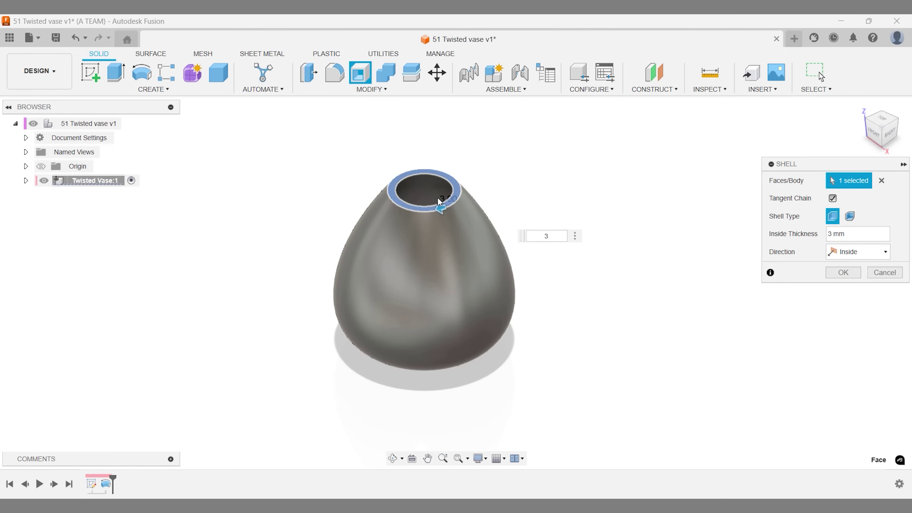
key("Return")
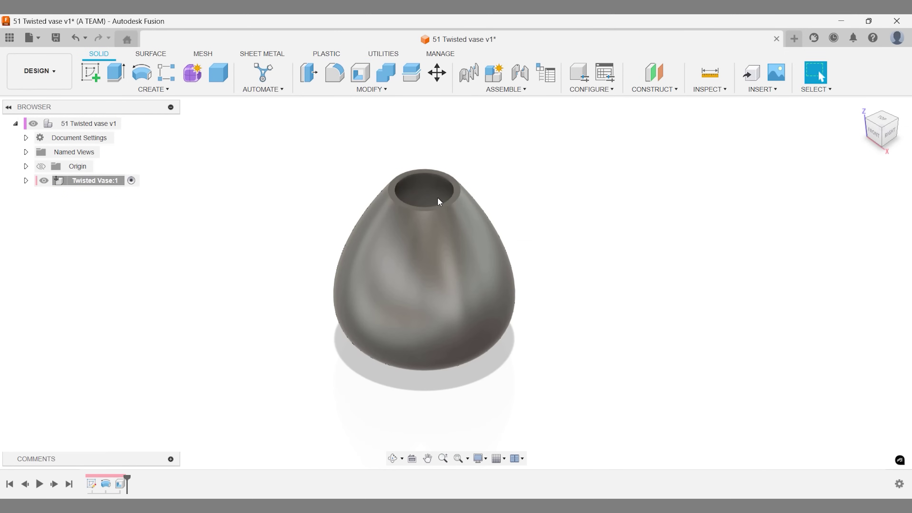
- Create an offset plane 5 mm from the vase's rim face and begin a new sketch
type("sof")
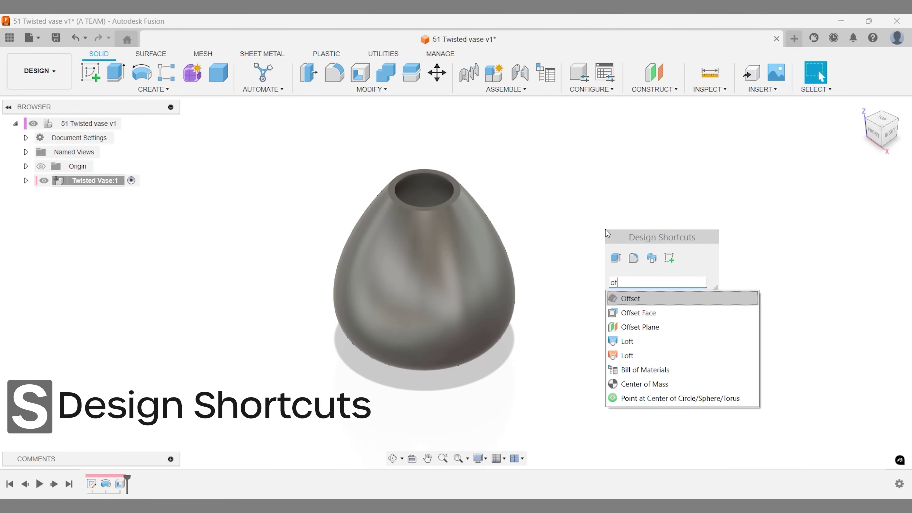
key("Escape")
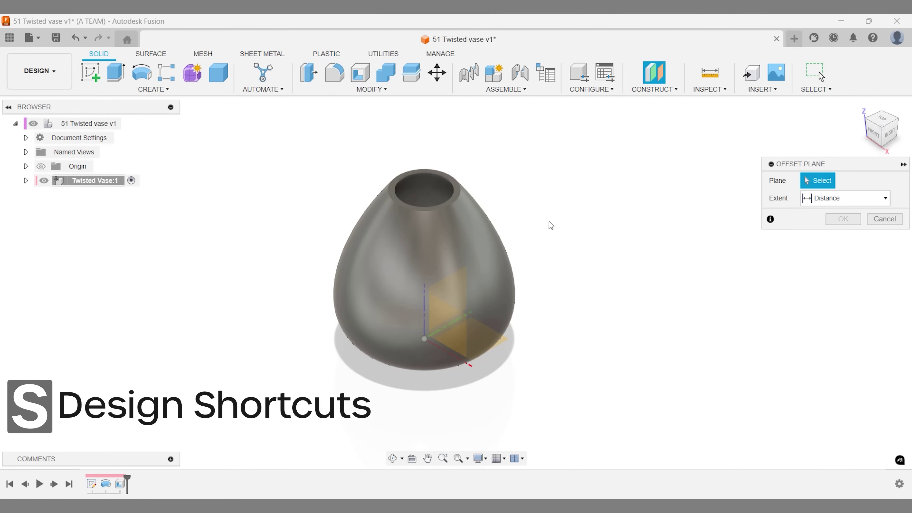
left_click(453, 192)
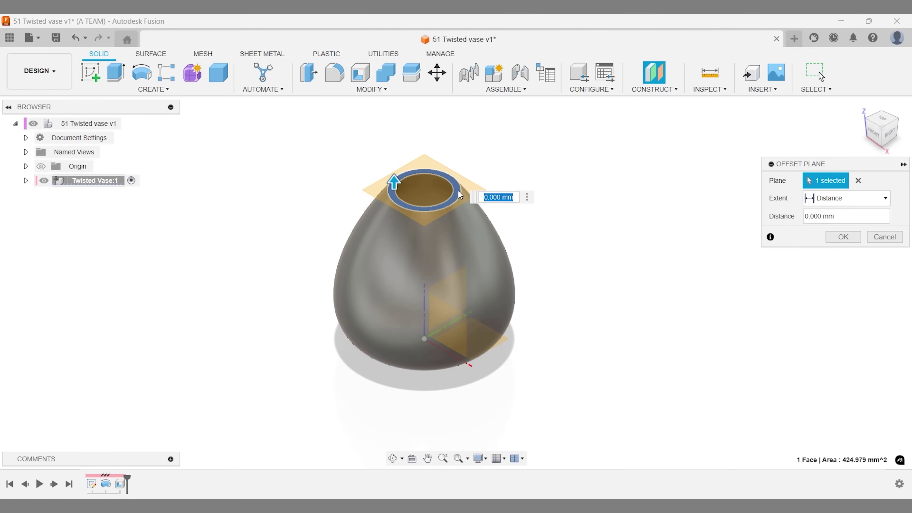
type("5")
key("Return")
type("sske")
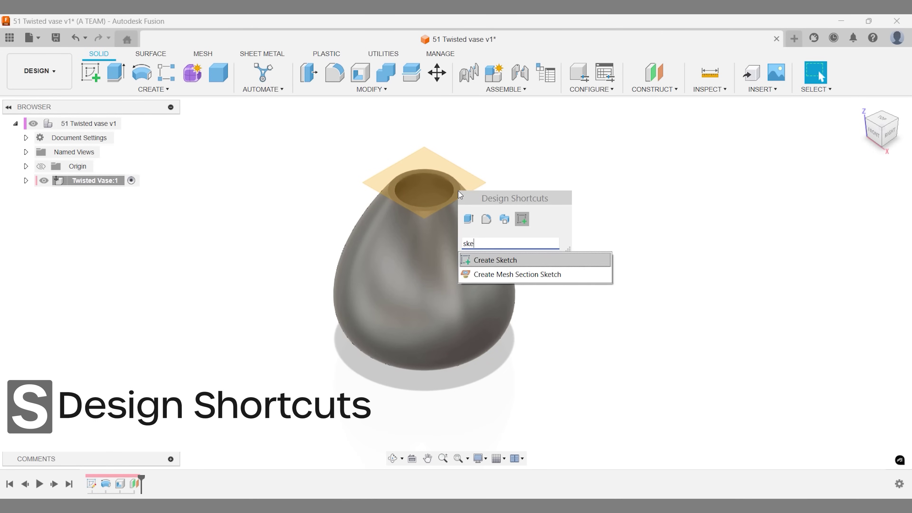
key("Return")
- On the offset plane, draw a 100 mm line from the origin at 30 degrees and finish the sketch
left_click(457, 189)
key("l")
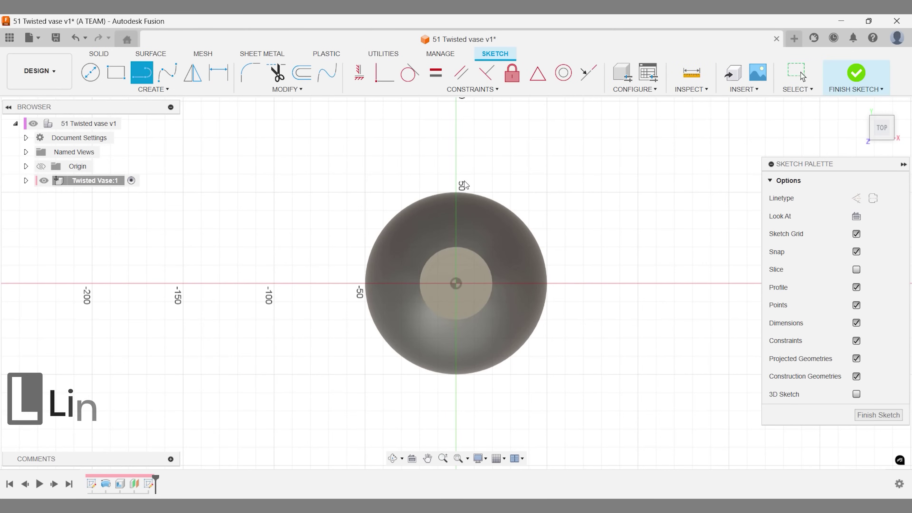
left_click(456, 283)
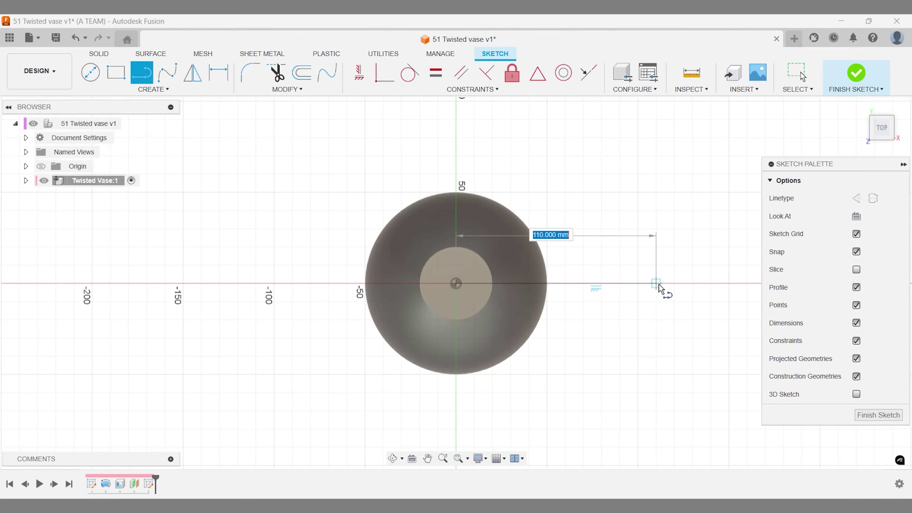
type("100")
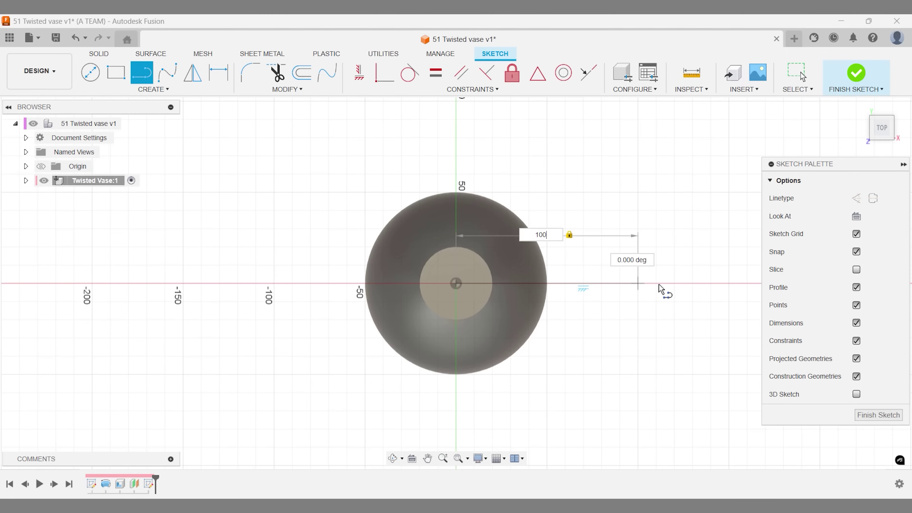
key("Tab")
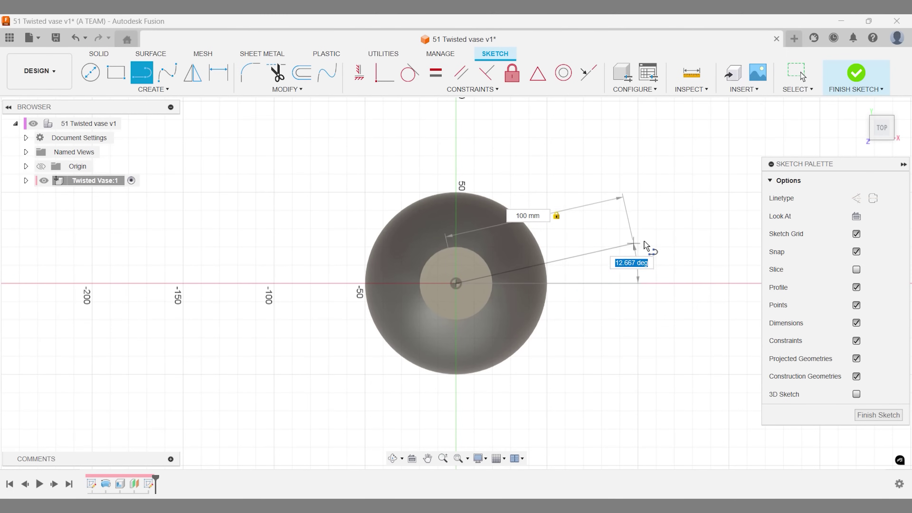
type("30")
key("Tab")
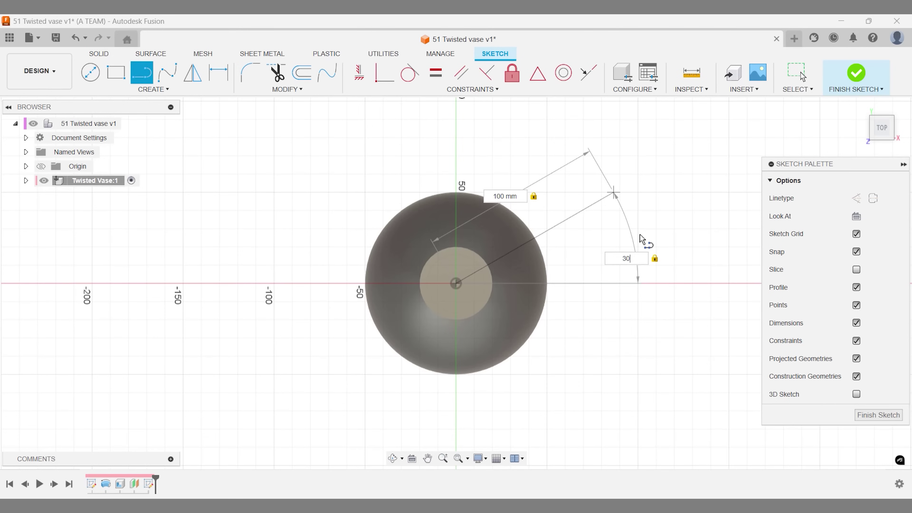
key("Return")
key("Escape")
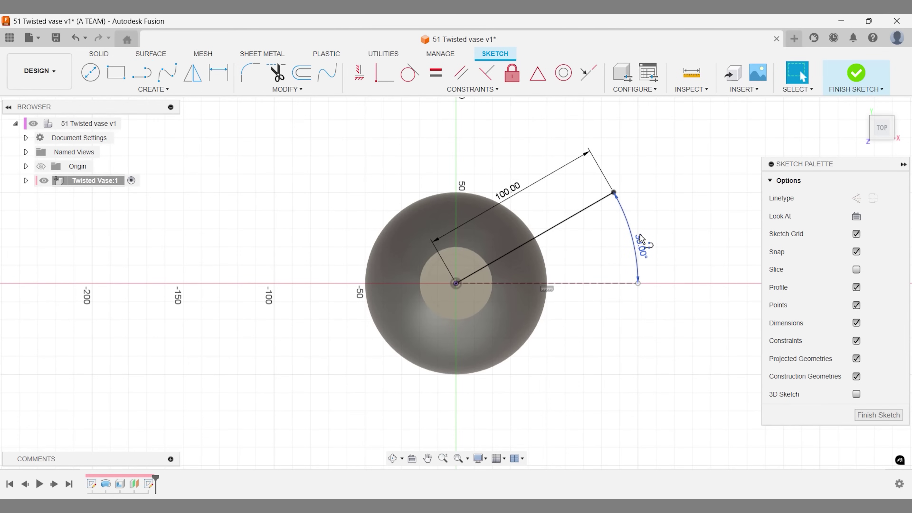
type("s")
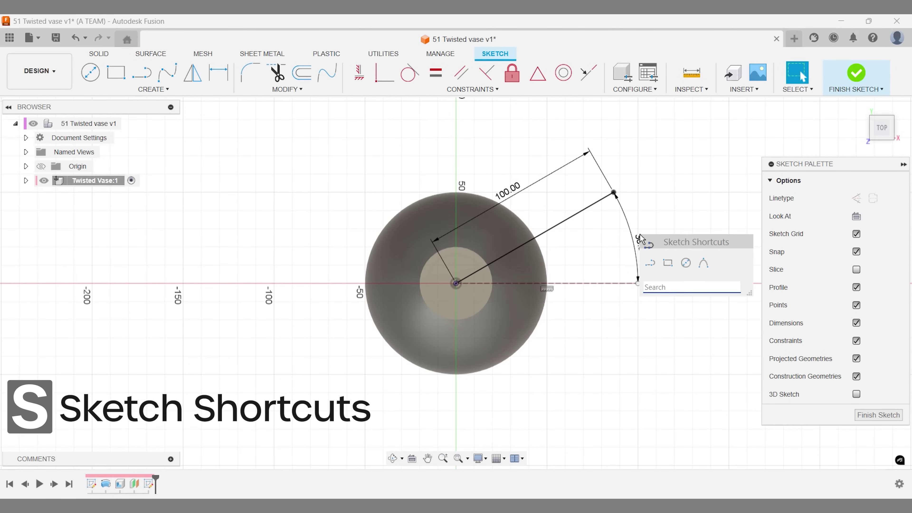
type("fi")
key("Down")
key("Down")
key("Return")
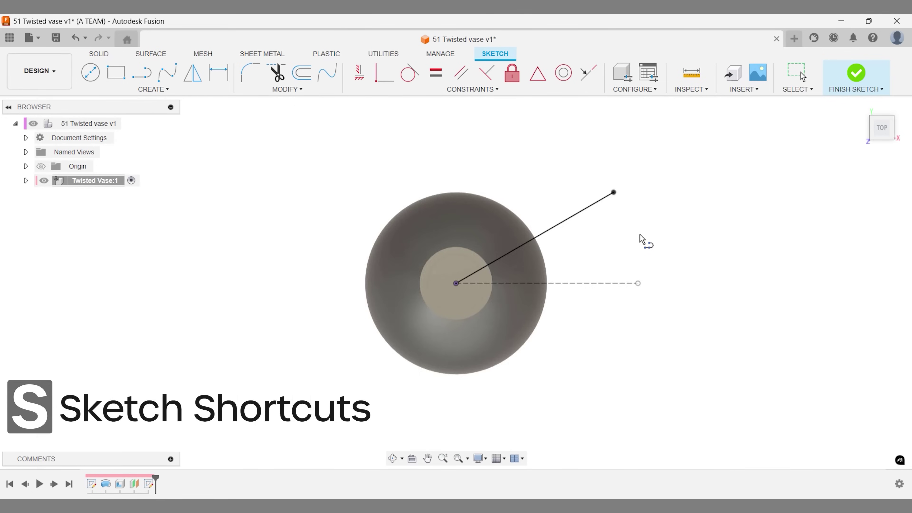
- Save the design as a new version and turn the view to the vase's underside
key("ctrl+s")
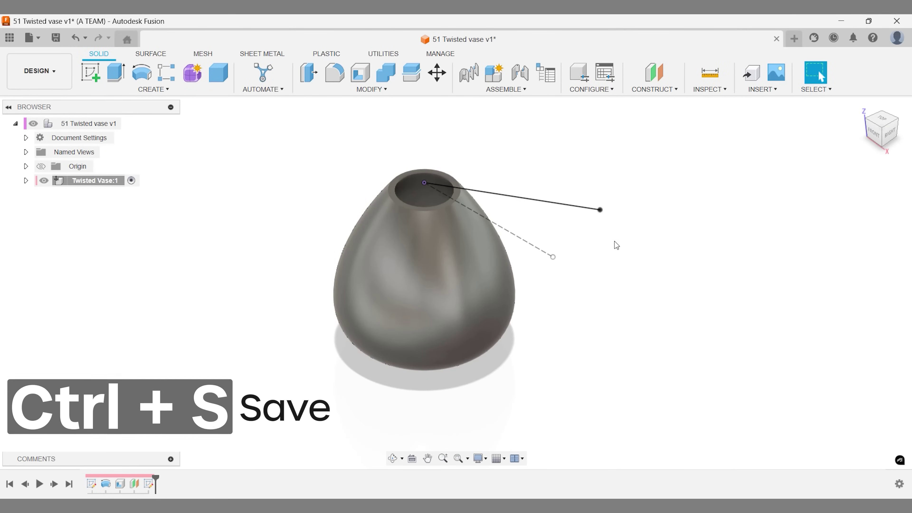
key("Return")
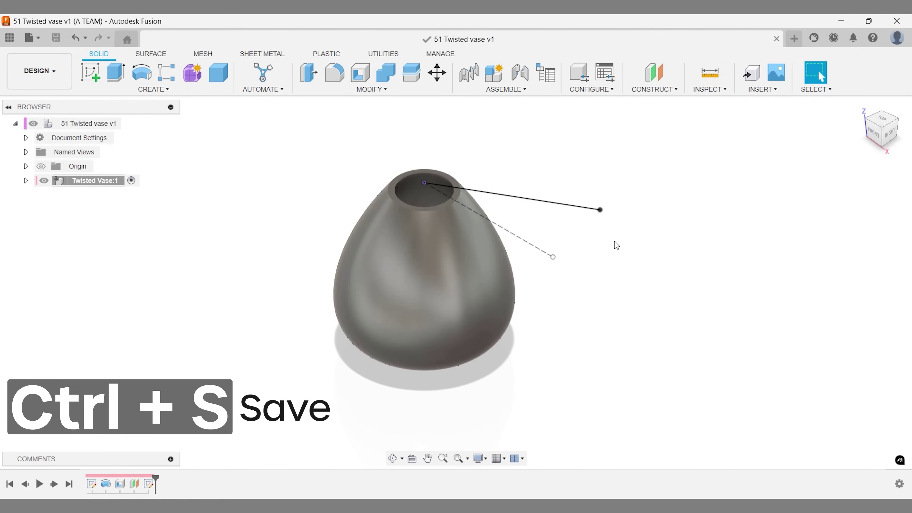
left_click(884, 150)
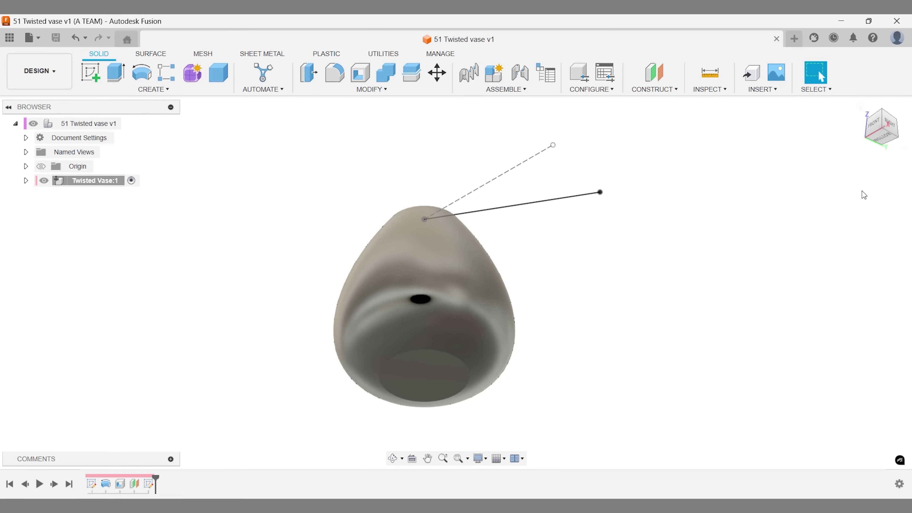
- Sketch a 100 mm line from the origin on the vase's bottom face and finish the sketch
type("ssk")
key("Return")
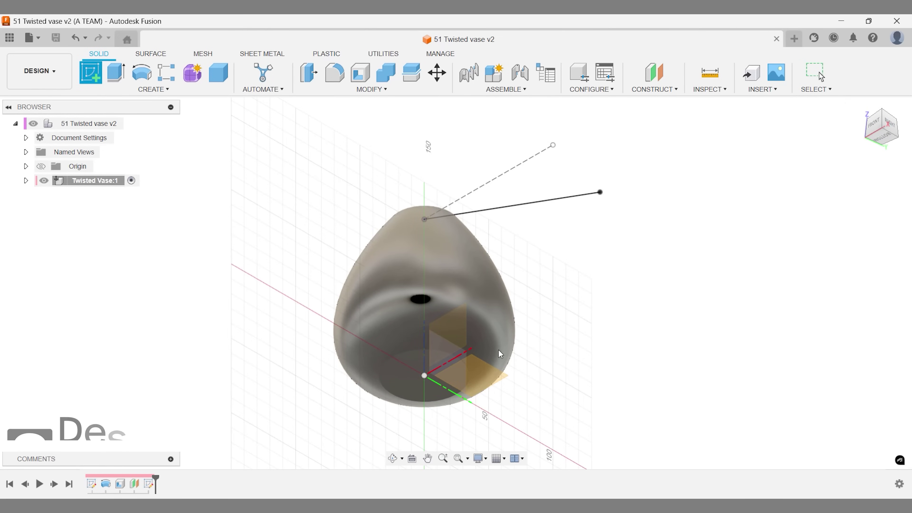
left_click(421, 377)
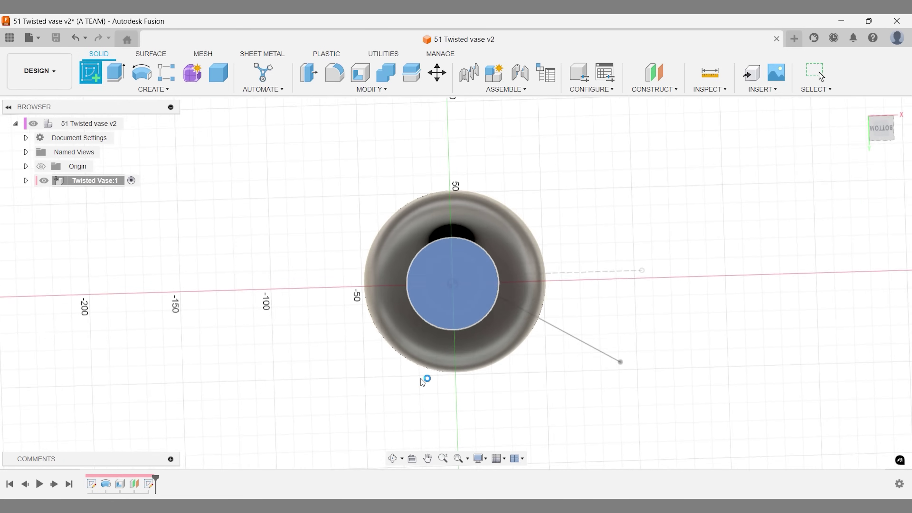
key("l")
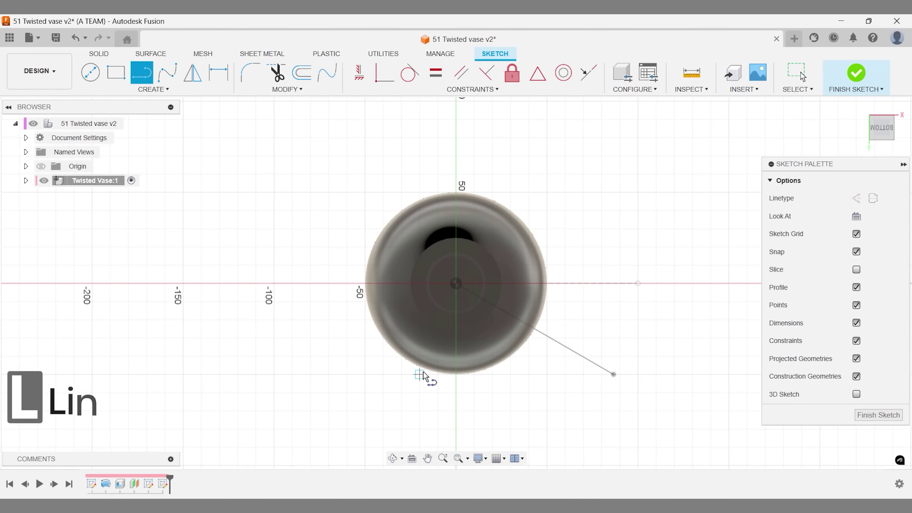
left_click(456, 283)
type("100")
key("Tab")
key("Return")
key("Escape")
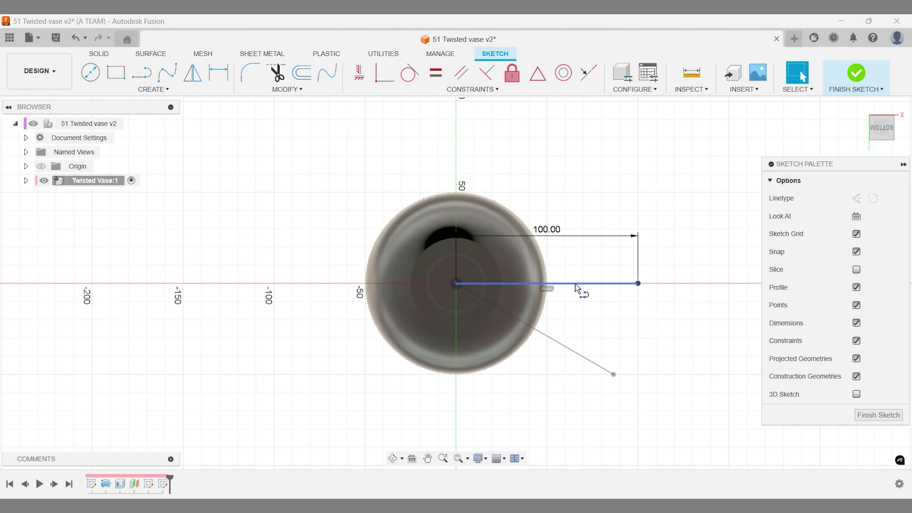
type("sfin")
key("Return")
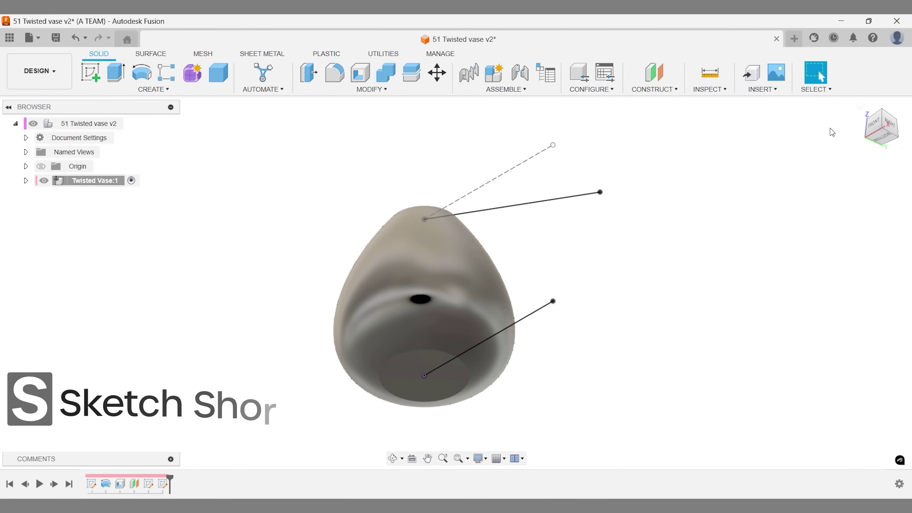
- Loft a surface from the top 30-degree line to the bottom sketch line
left_click(861, 107)
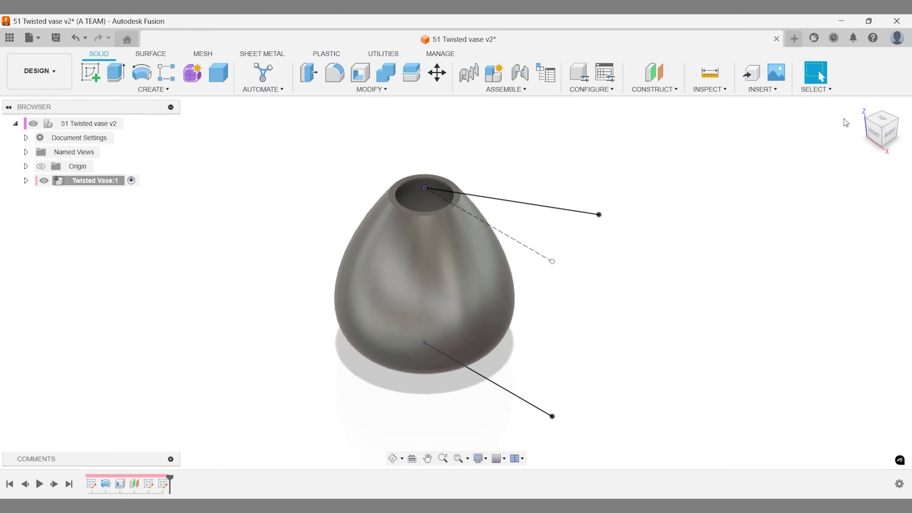
type("s")
type("loft")
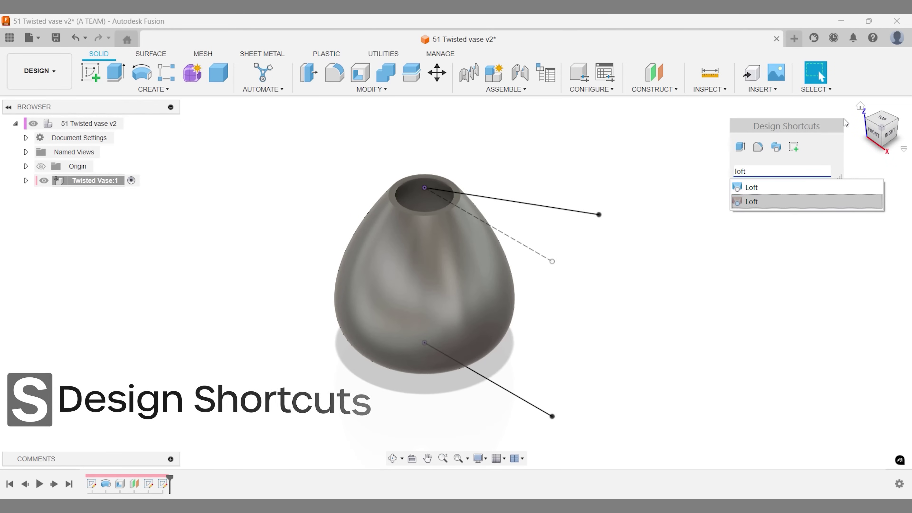
key("Escape")
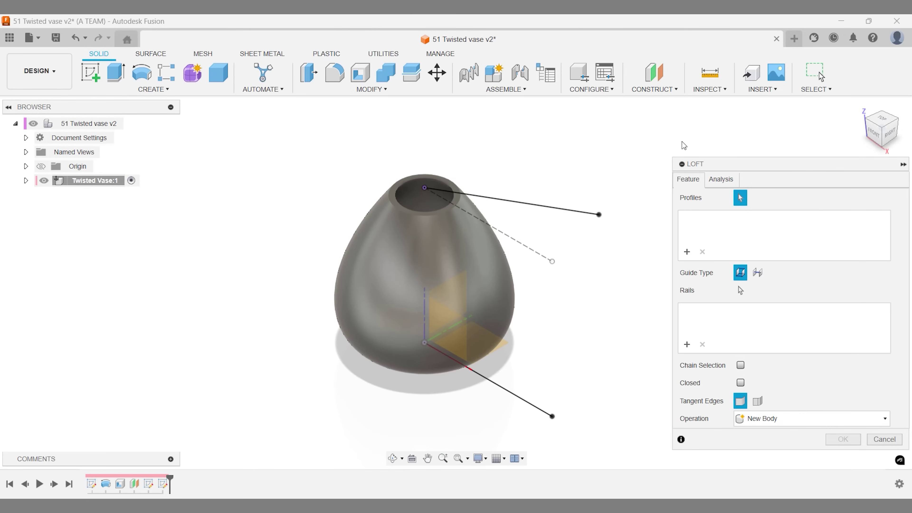
left_click(576, 211)
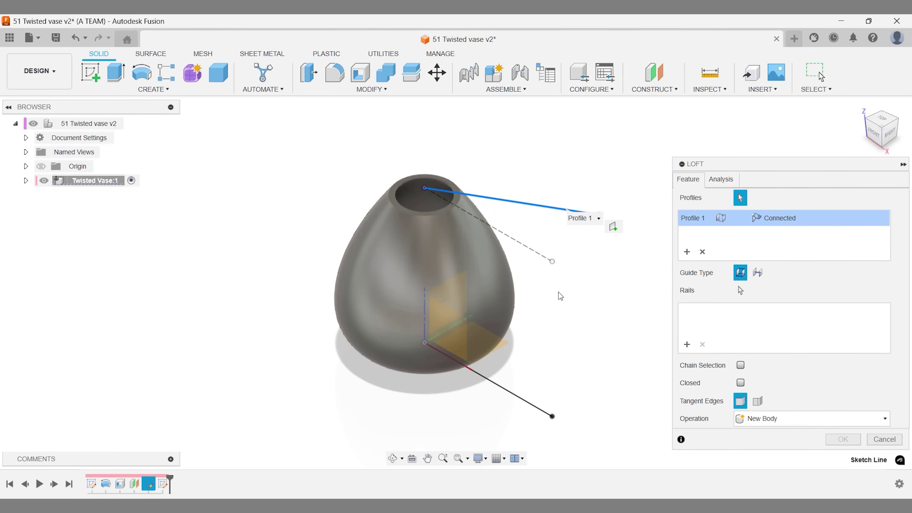
left_click(533, 406)
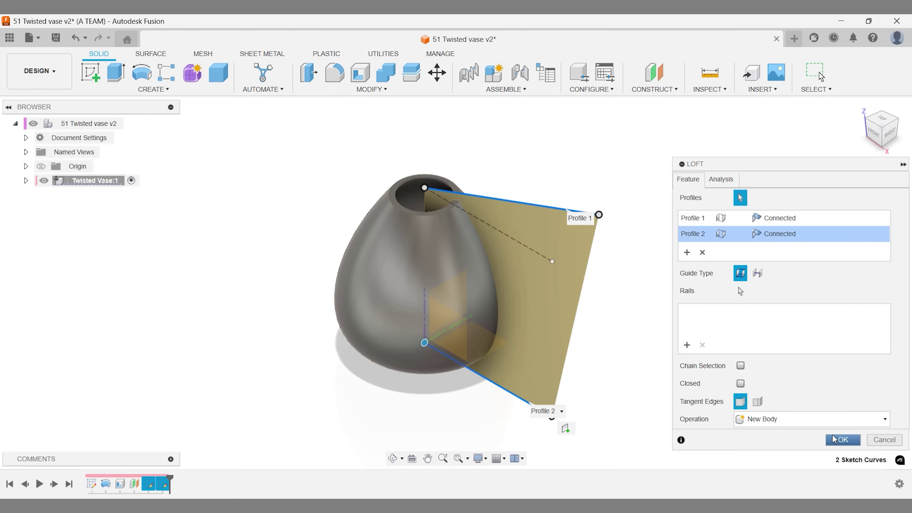
left_click(841, 439)
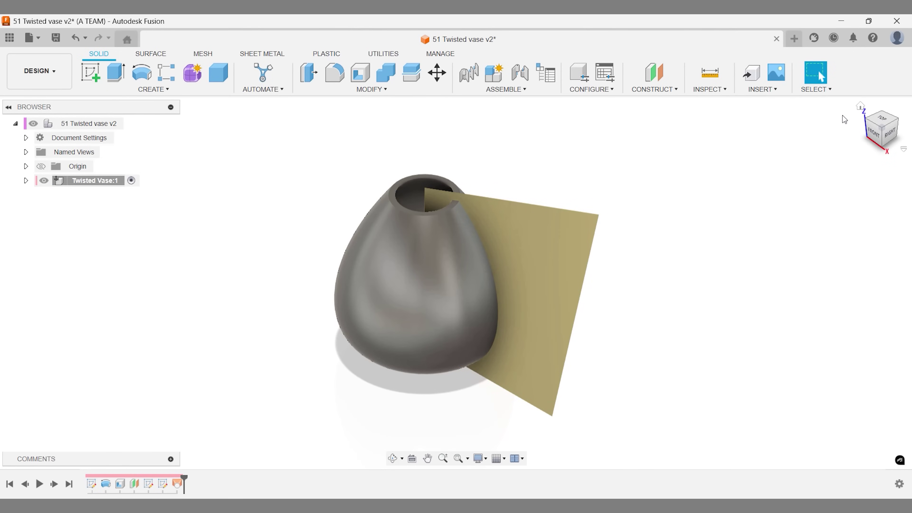
- Thicken the tan lofted surface symmetrically to 2 mm as a new solid body
left_click(890, 133)
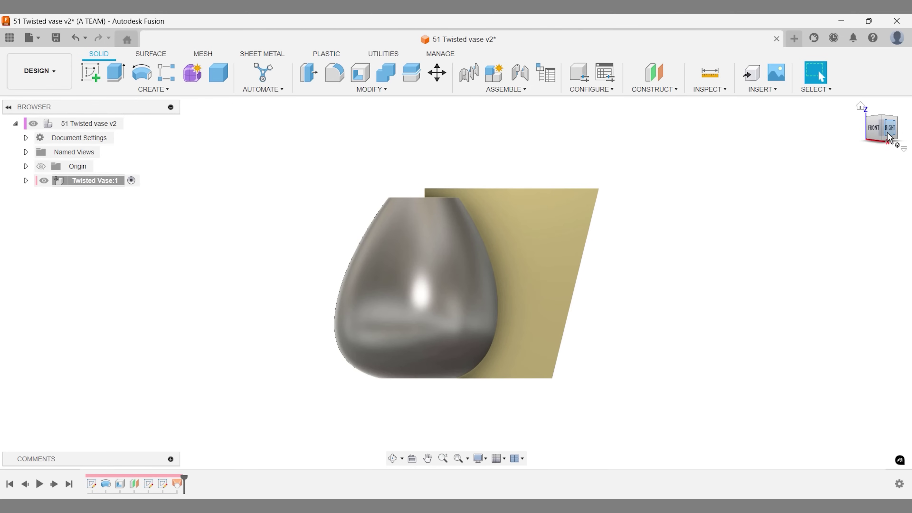
left_click(889, 134)
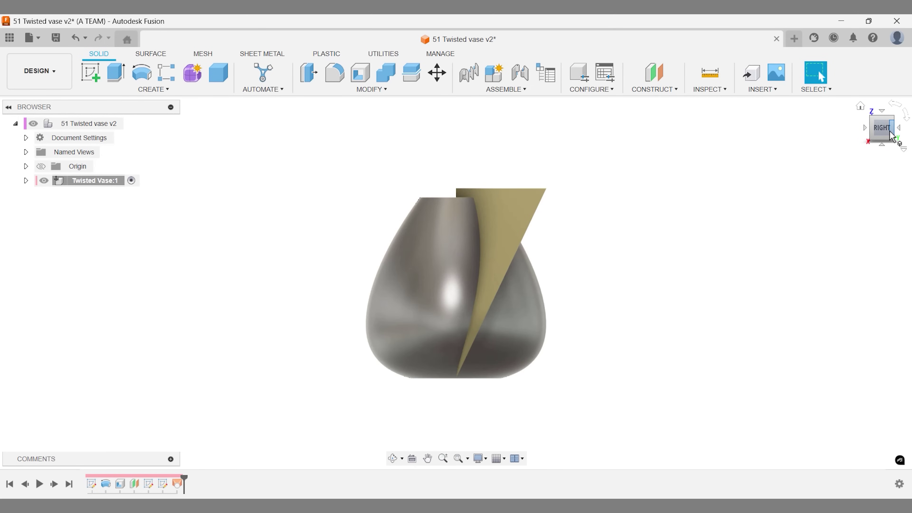
type("s")
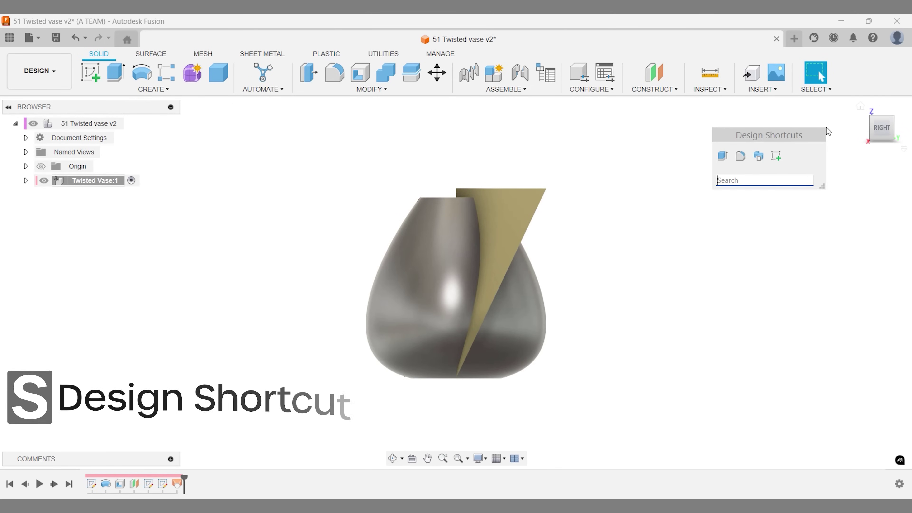
type("thic")
key("Return")
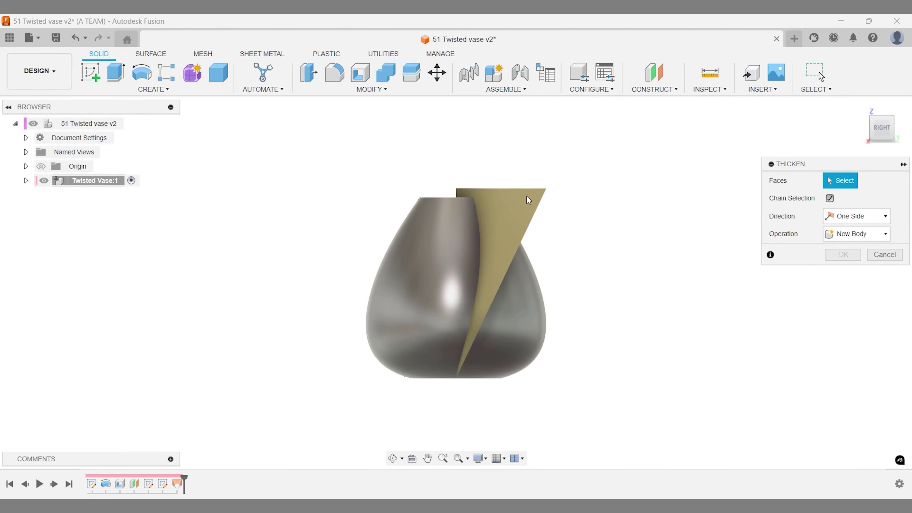
left_click(538, 204)
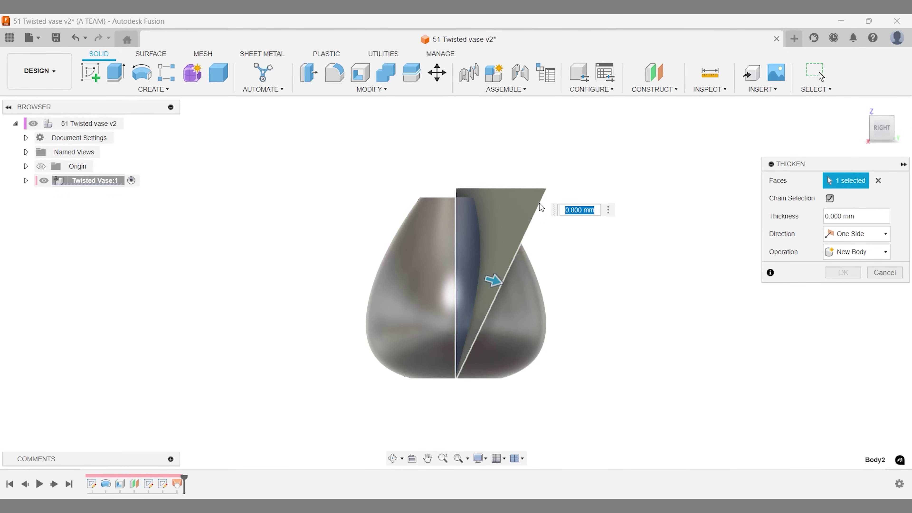
left_click(847, 234)
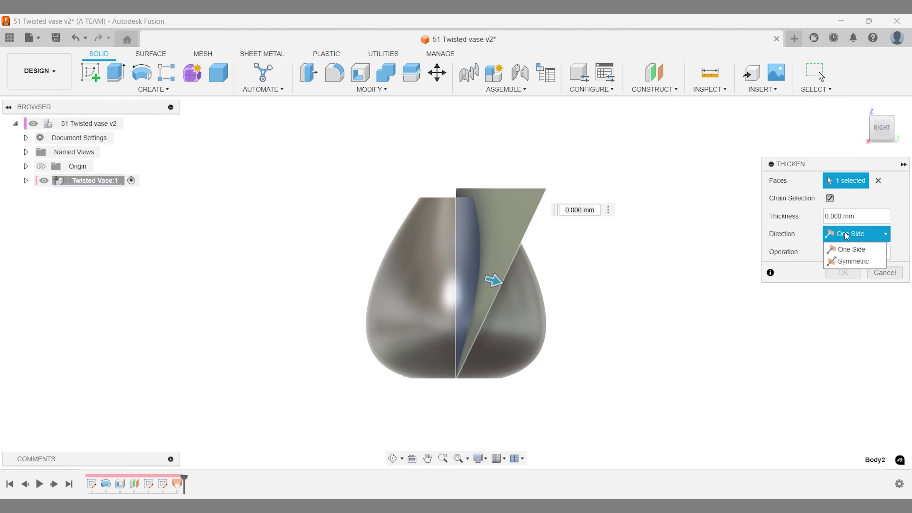
left_click(843, 262)
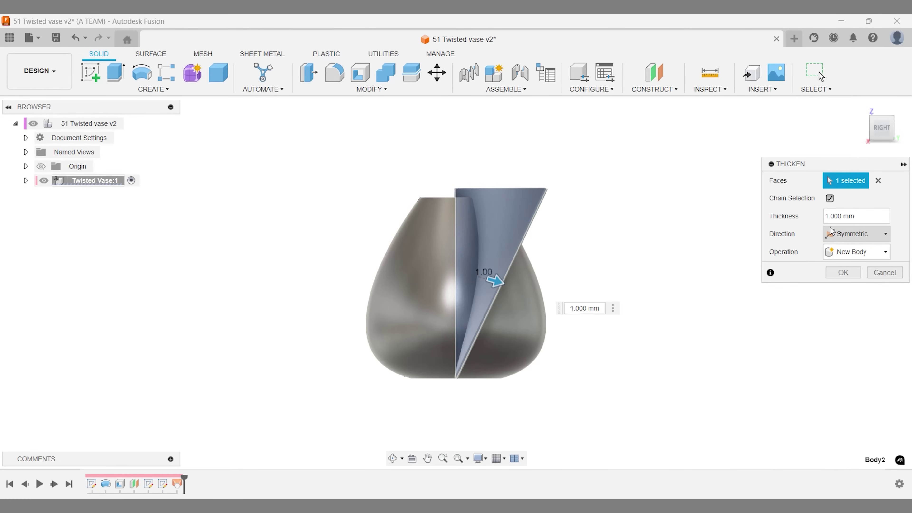
key("BackSpace")
type("2")
key("BackSpace")
type("2")
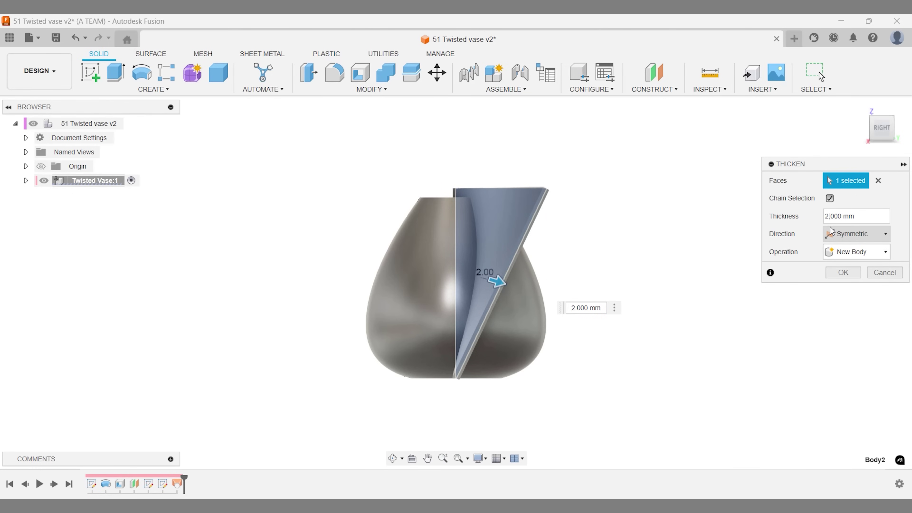
key("Return")
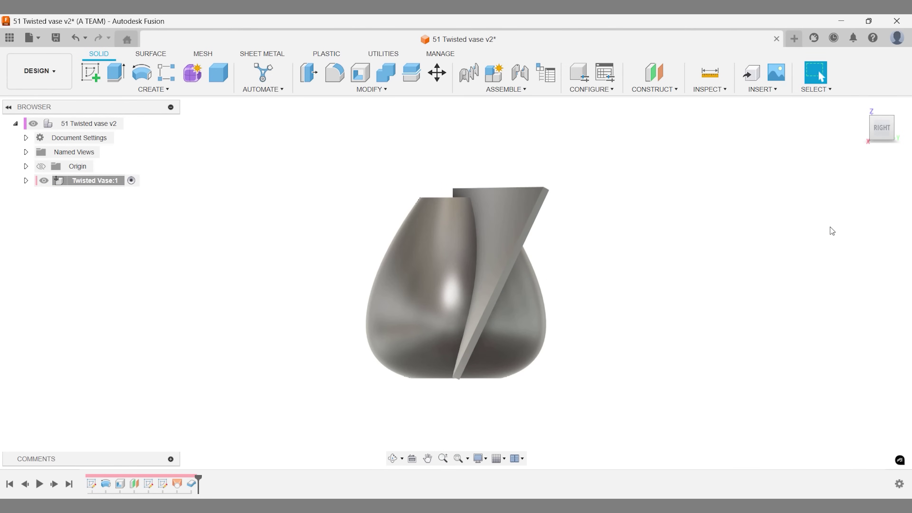
- Turn on Sketch1 under Twisted Vase:1 > Sketches and view its profile strip from the front
left_click(860, 107)
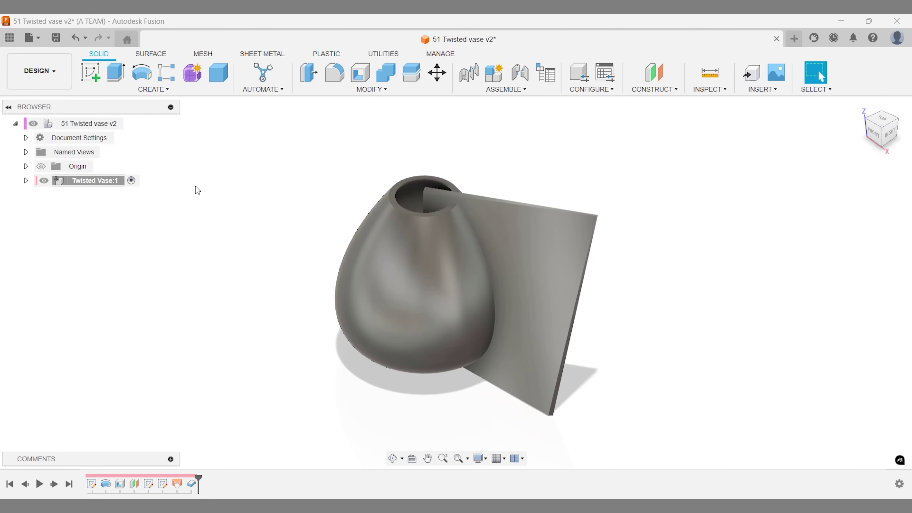
left_click(26, 180)
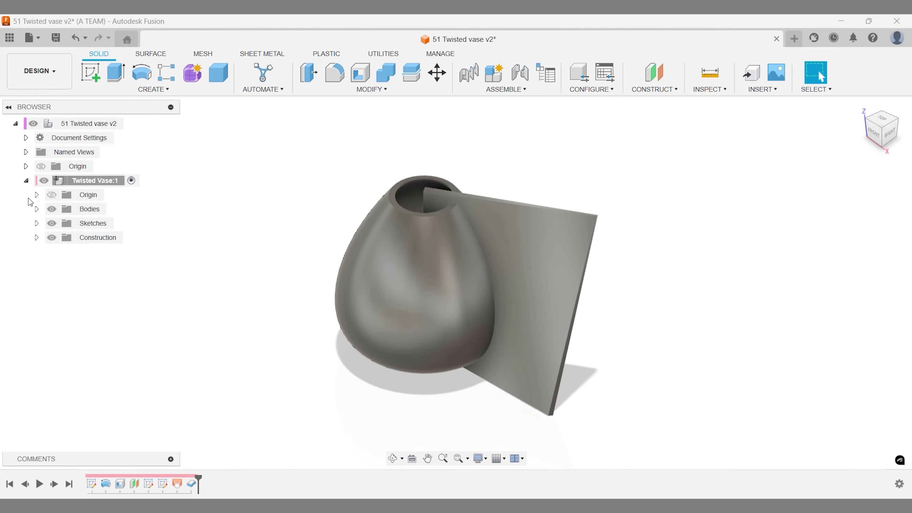
left_click(36, 223)
left_click(62, 237)
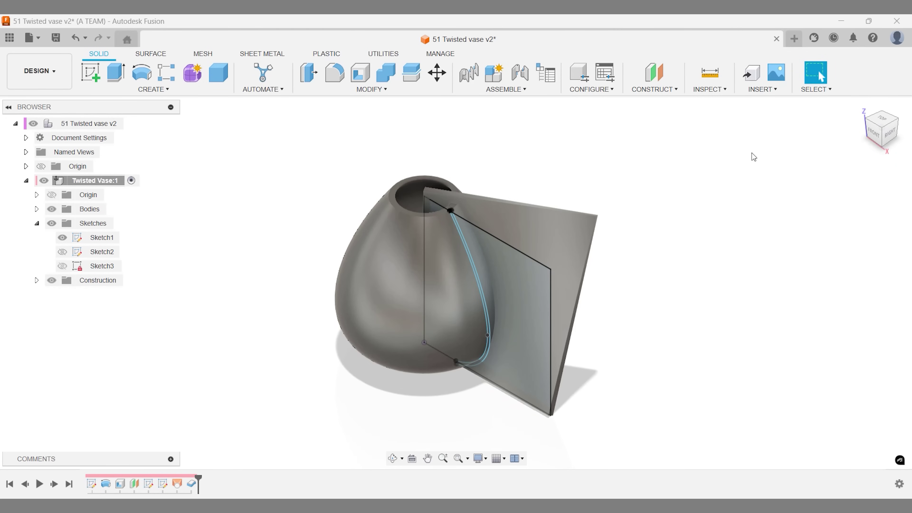
left_click(866, 139)
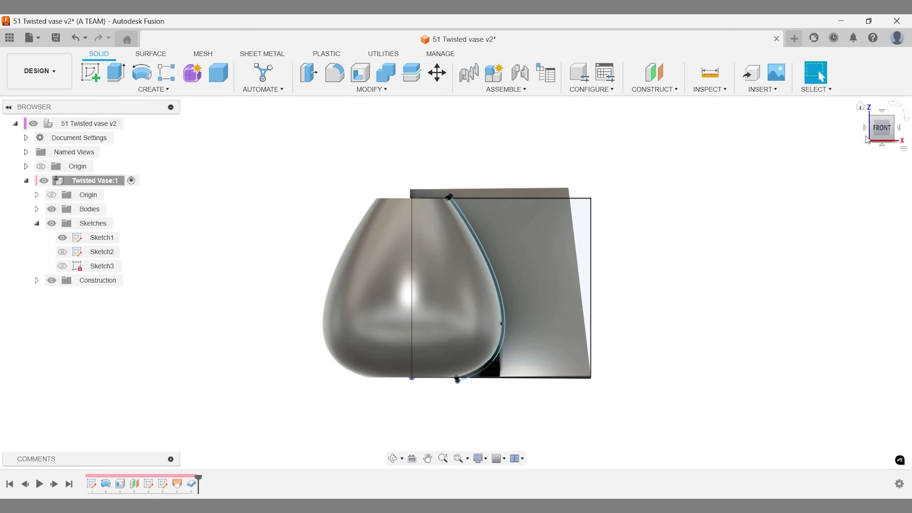
scroll(612, 250, "up", 4)
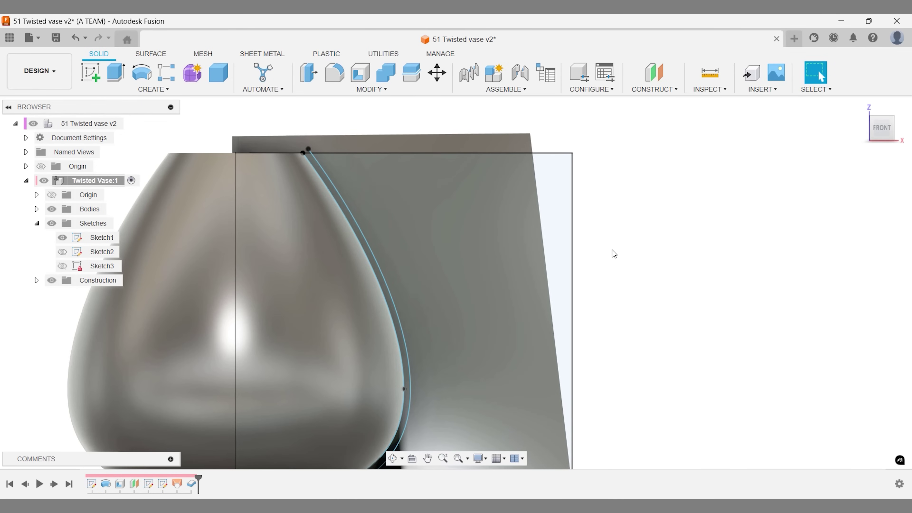
- Revolve Sketch1's thin profile 360° about the vertical centre line as an Intersect operation
type("s")
type("re")
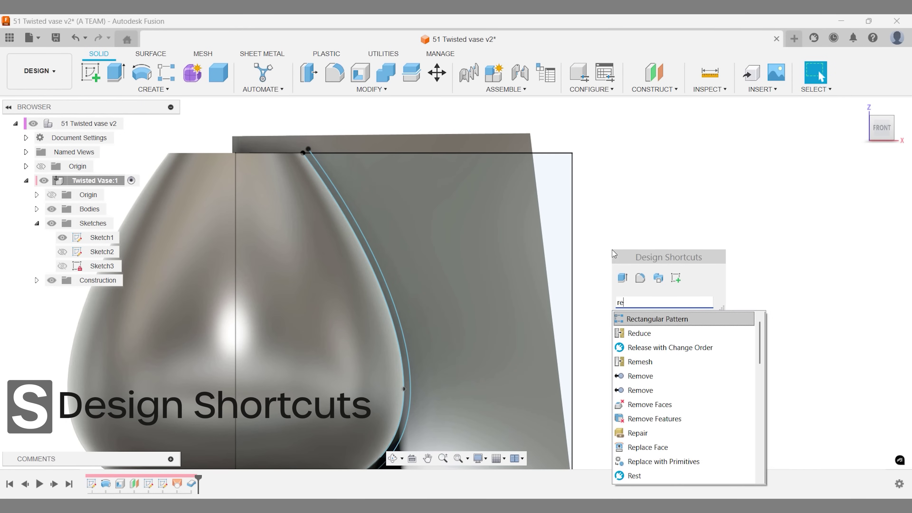
type("v")
key("Down")
key("Down")
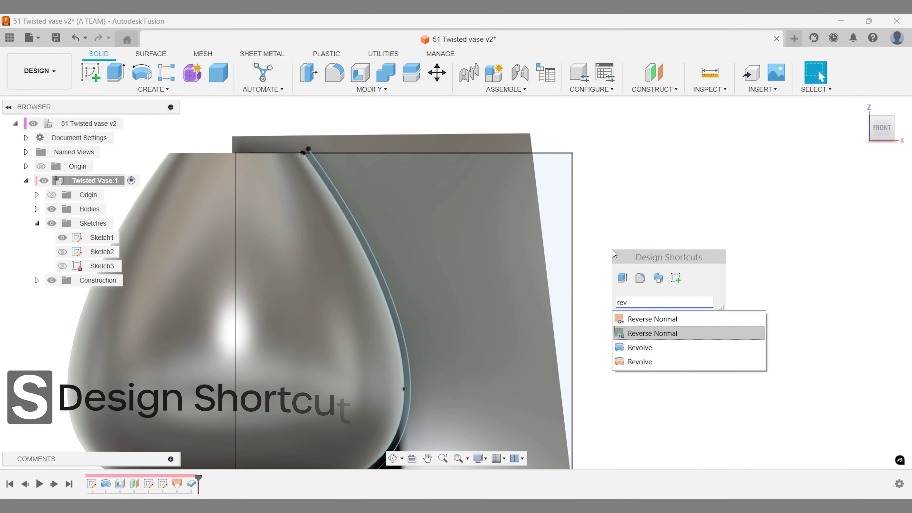
key("Return")
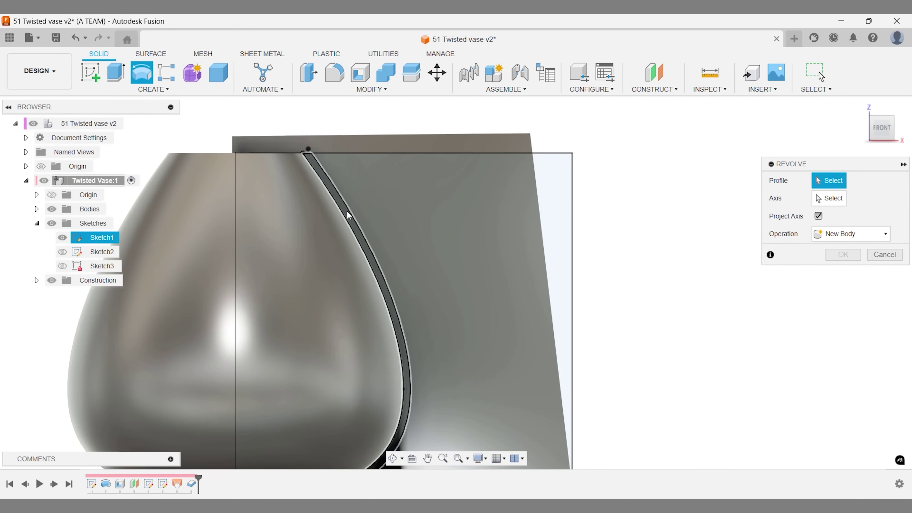
left_click(346, 210)
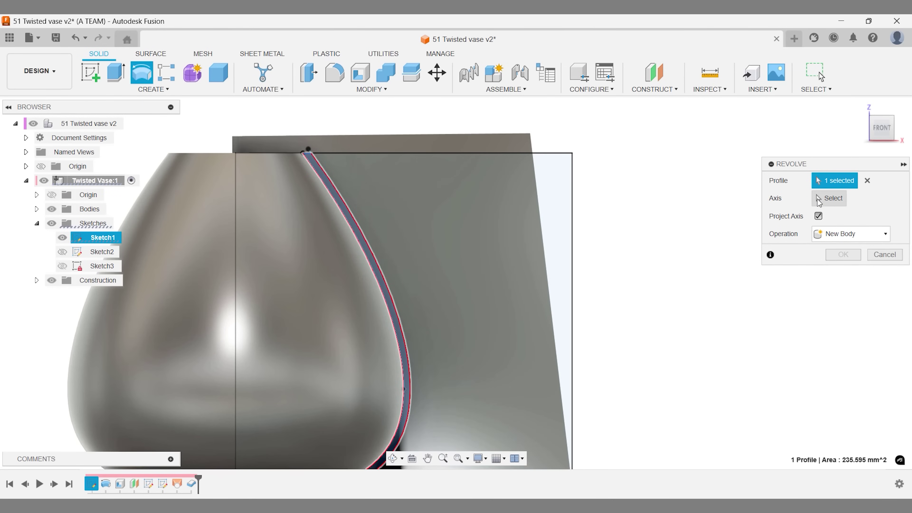
left_click(827, 198)
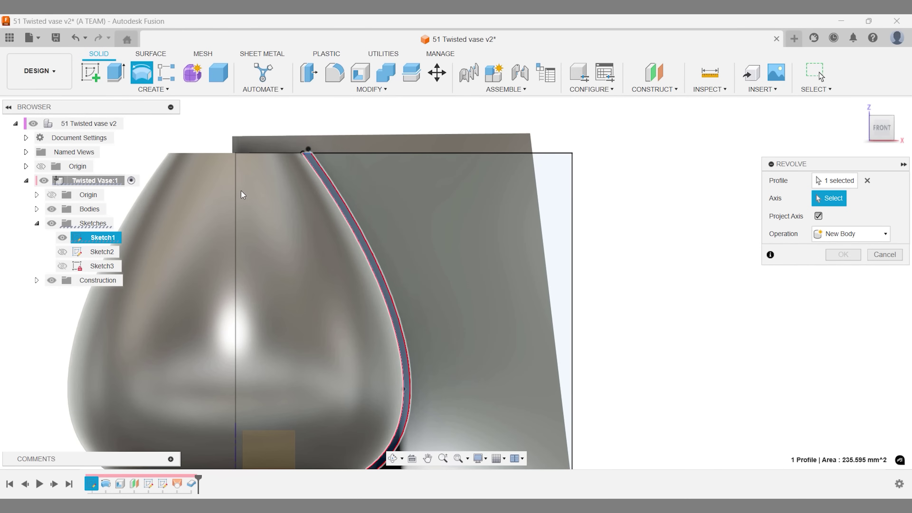
left_click(238, 198)
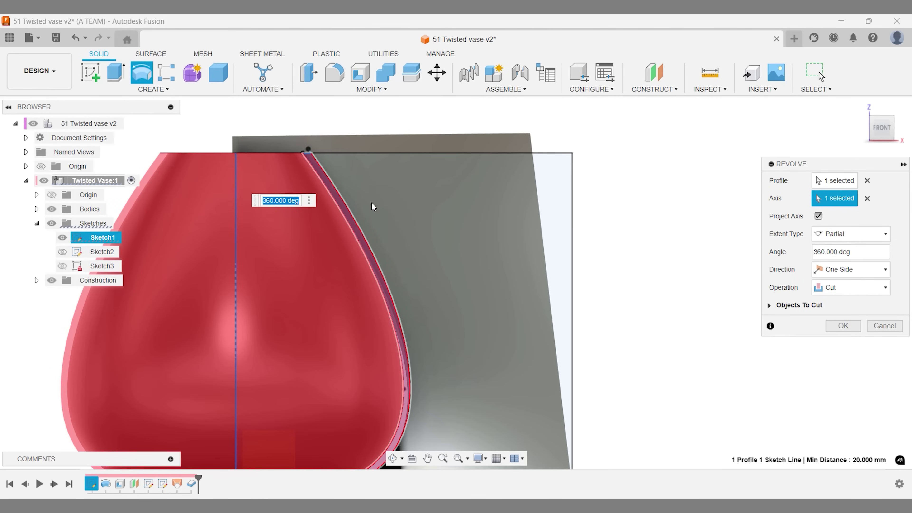
left_click(837, 287)
left_click(835, 327)
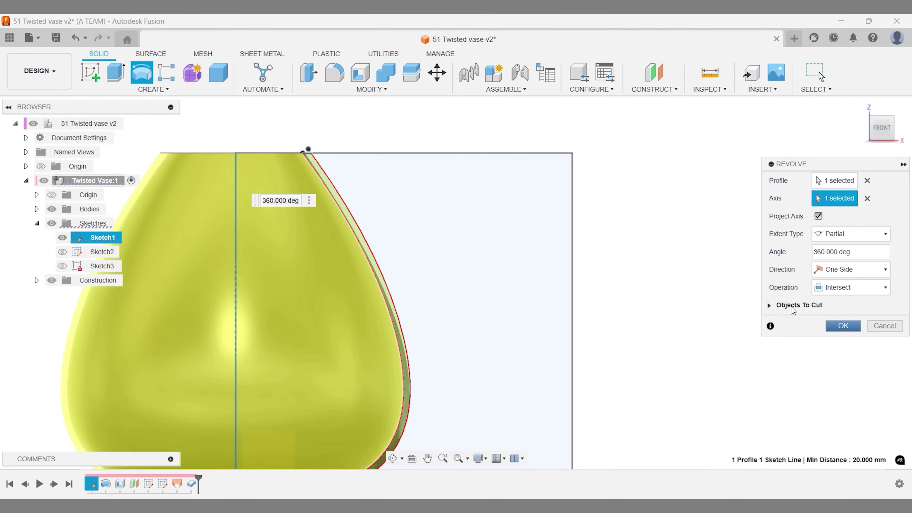
left_click(861, 106)
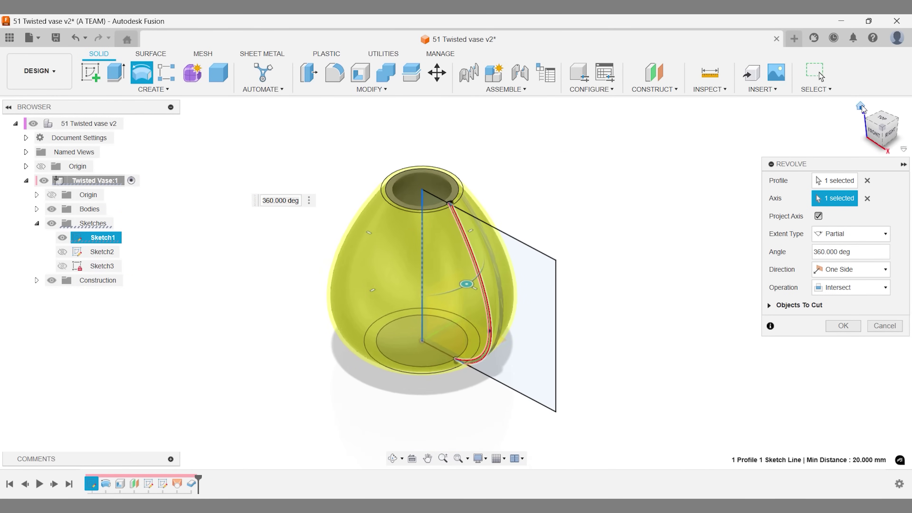
left_click(833, 326)
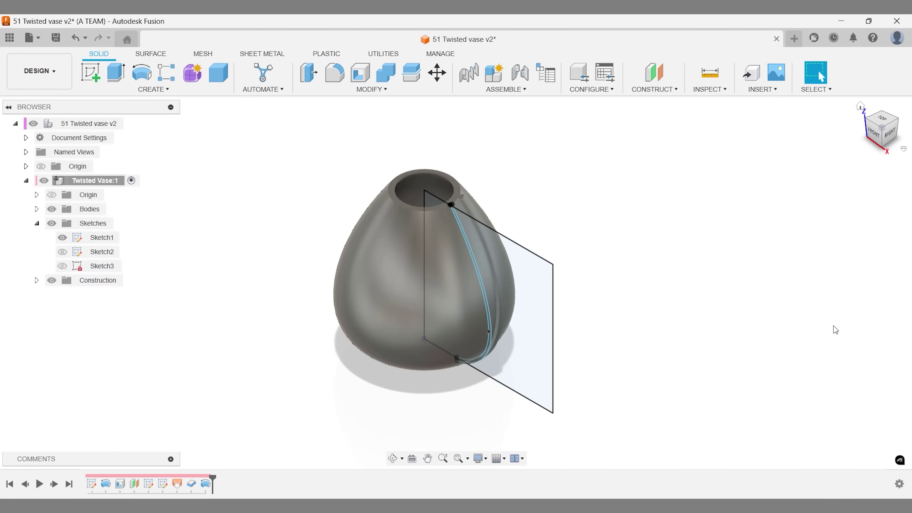
- Inspect the rim from the front, then hide the Sketches folder and zoom in on the rim
left_click(874, 134)
scroll(463, 187, "up", 10)
scroll(474, 179, "up", 5)
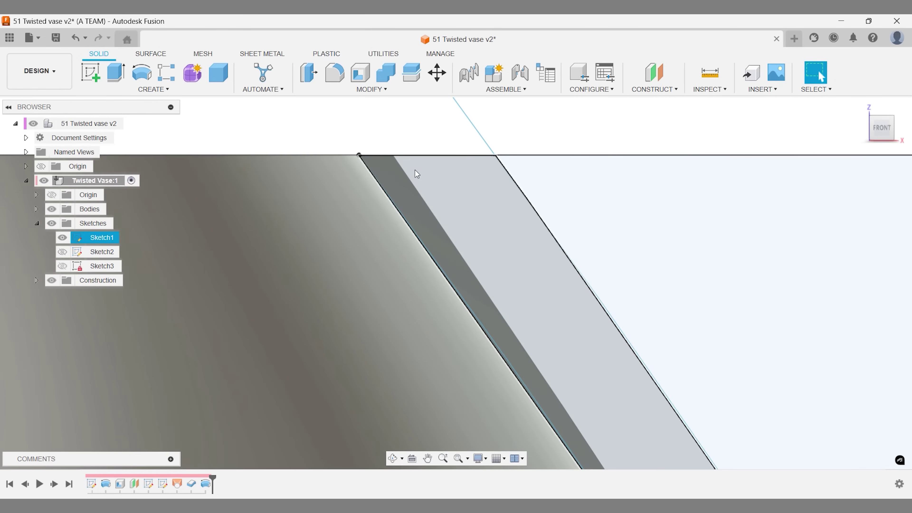
left_click(860, 106)
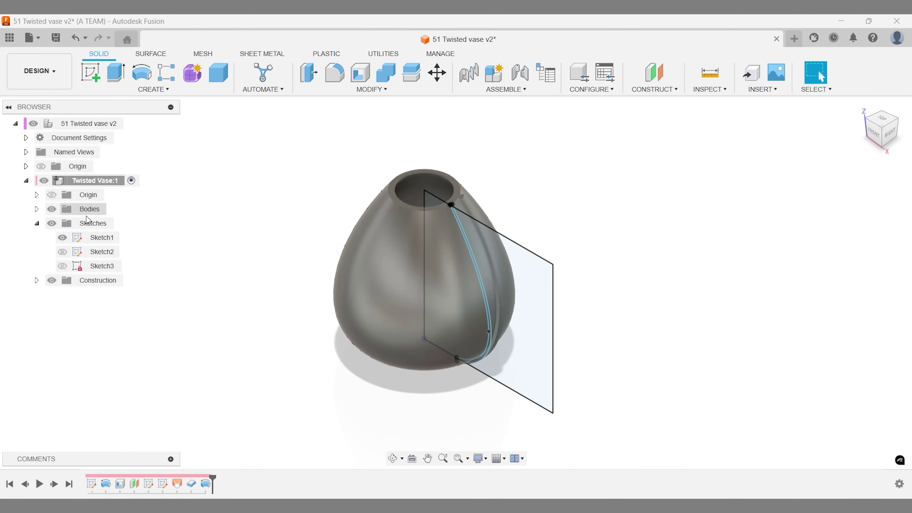
left_click(52, 223)
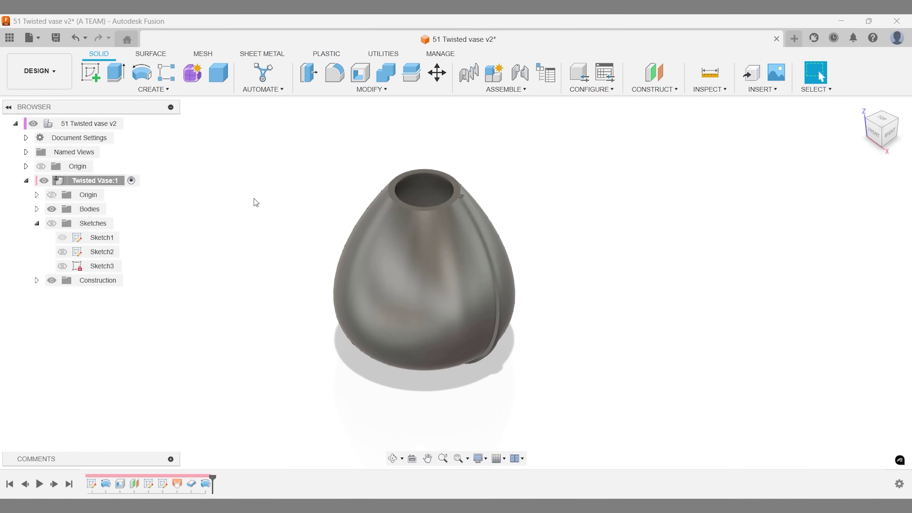
scroll(501, 195, "up", 5)
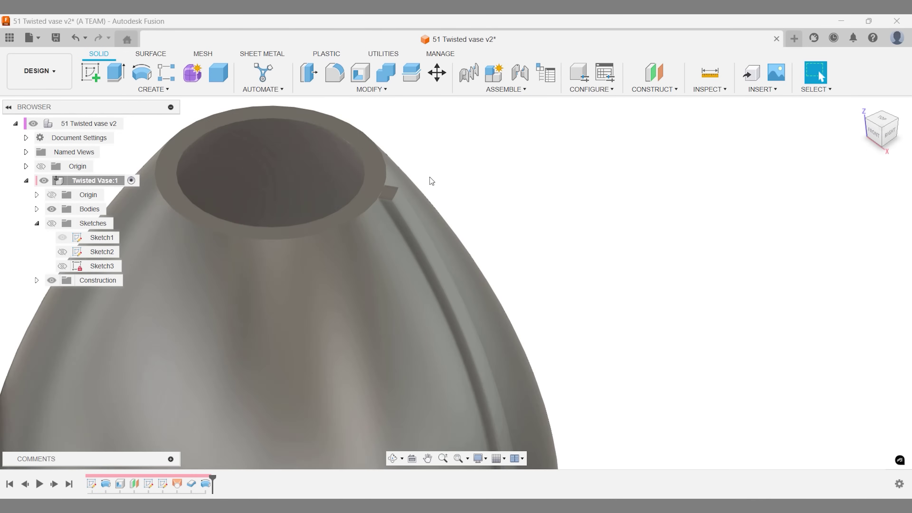
scroll(431, 180, "up", 4)
- Chamfer the spiral rib's top edge at the rim, settling on a 2.5 mm distance
type("s")
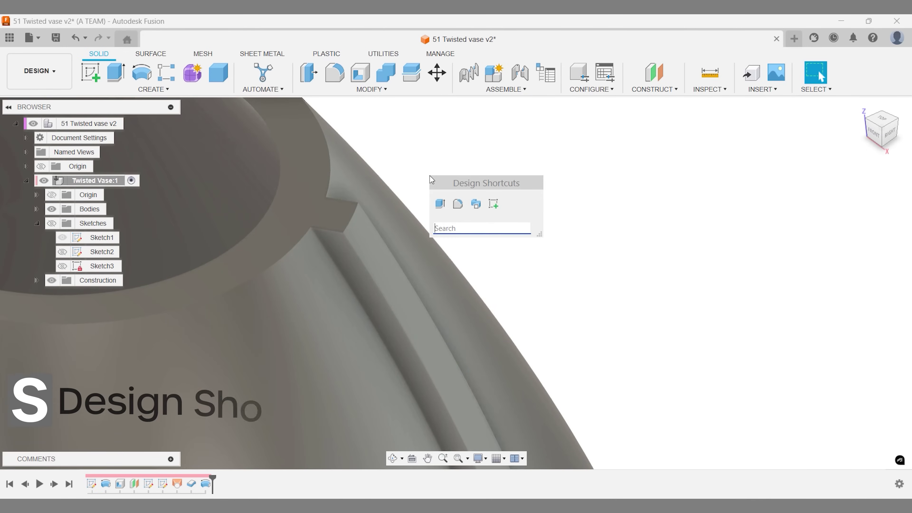
type("cham")
key("Return")
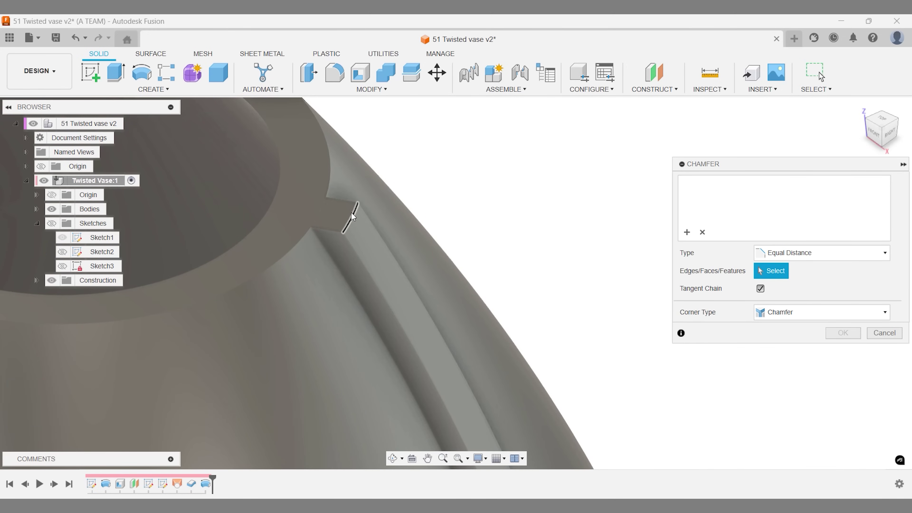
left_click(352, 221)
left_click_drag(356, 209, 349, 222)
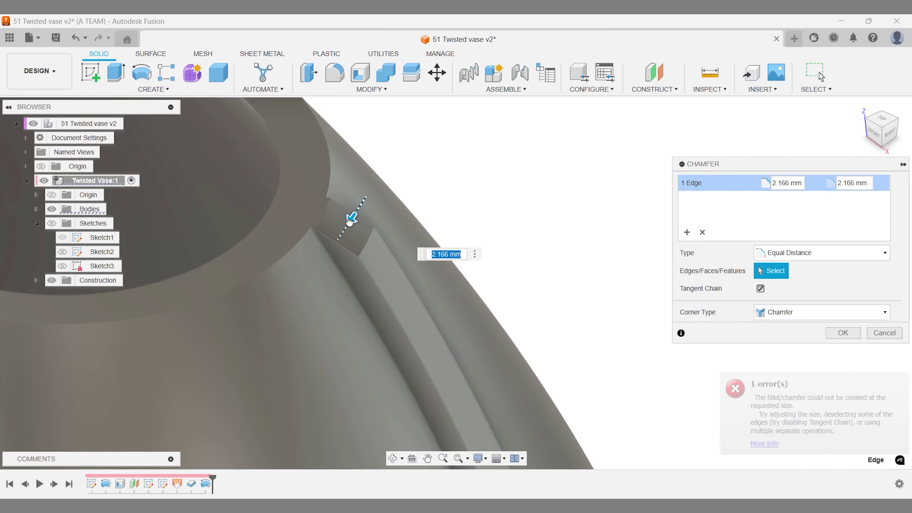
type("2.2")
key("Return")
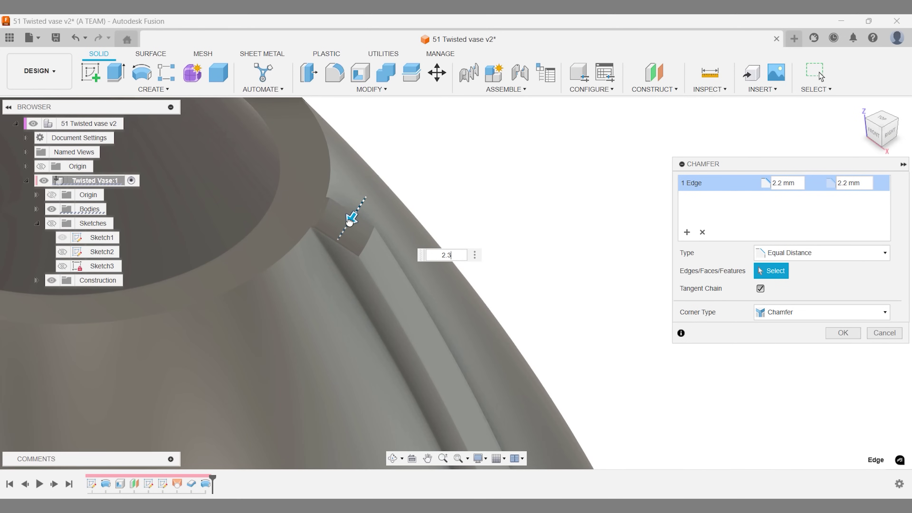
key("Up")
key("Up")
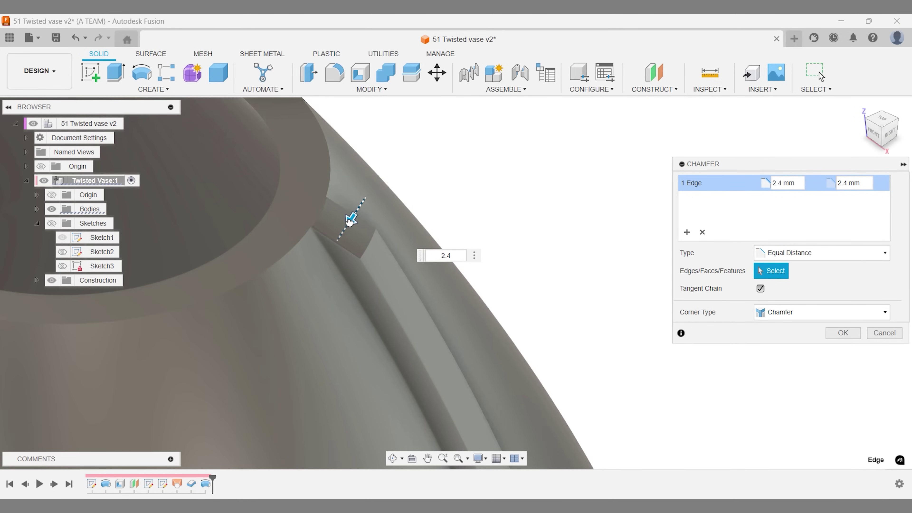
key("Up")
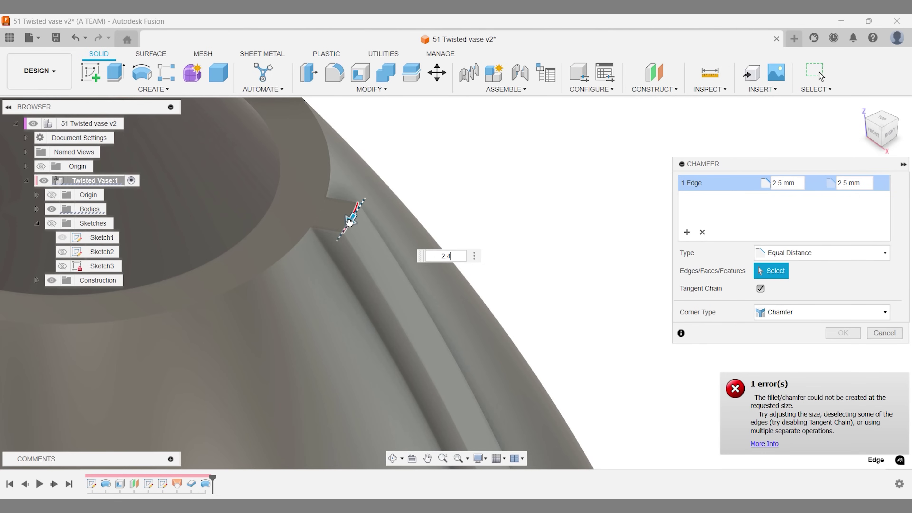
key("Return")
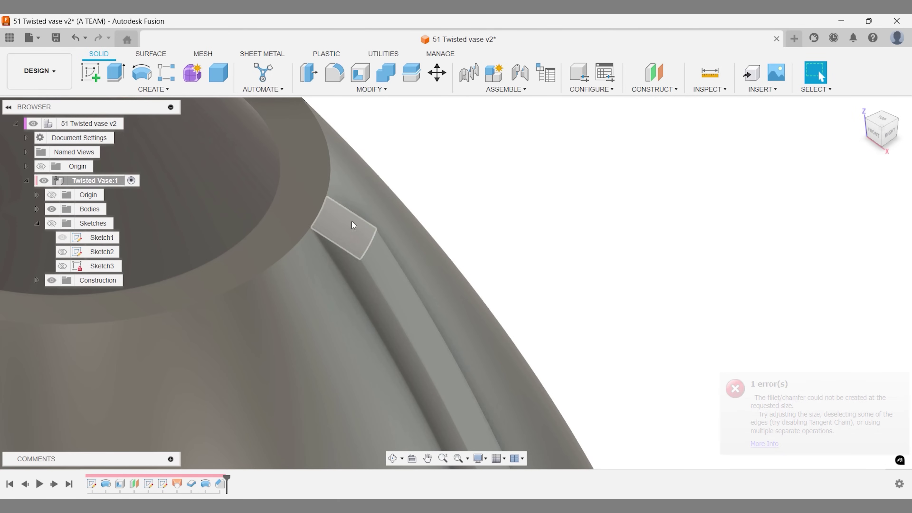
middle_click_drag(549, 246, 542, 173)
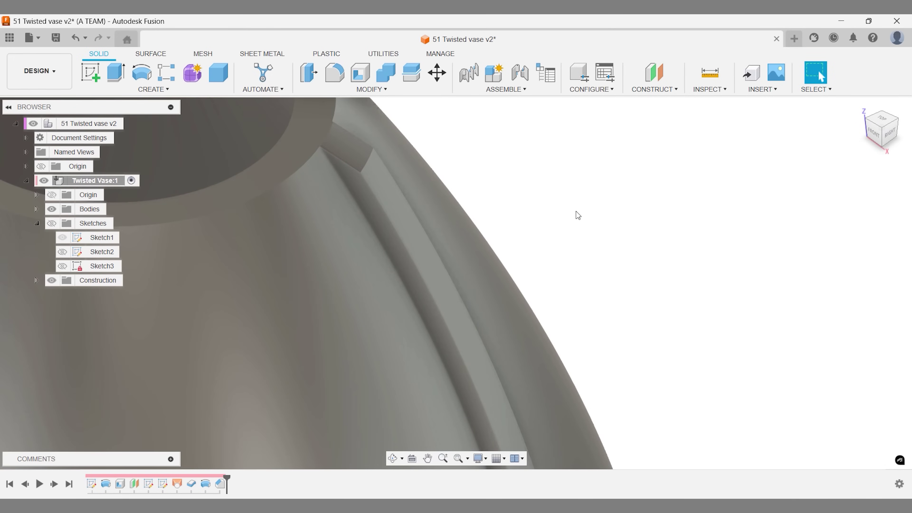
middle_click_drag(576, 211, 558, 204, "shift")
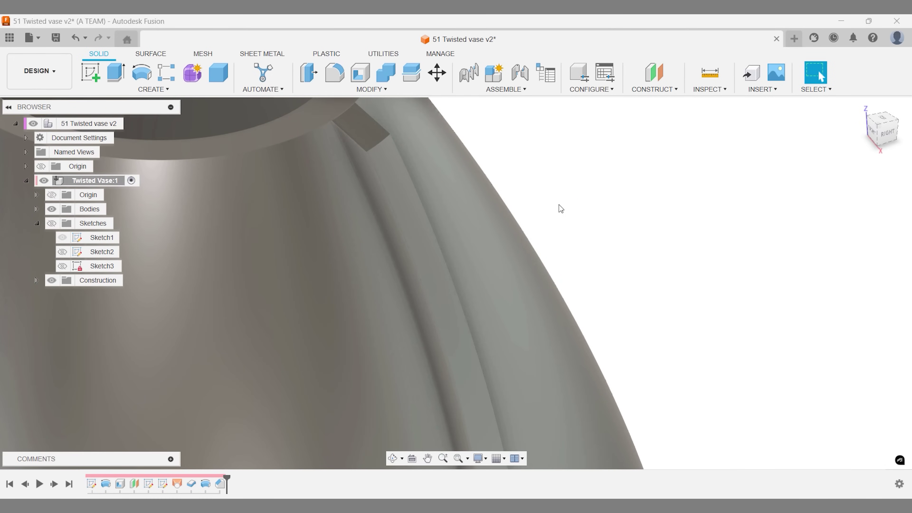
- Apply a Full Round Fillet to the spiral rib's centre face, turning it into a bead
key("s")
type("fil")
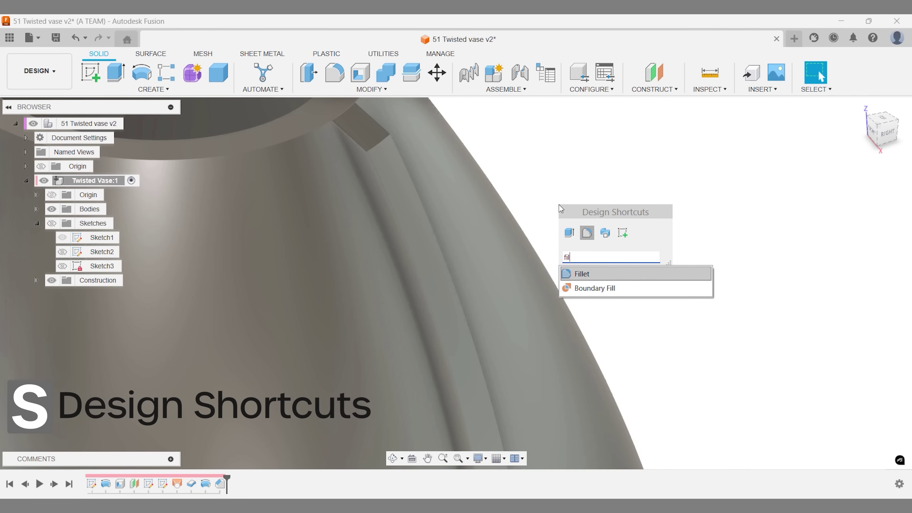
key("Return")
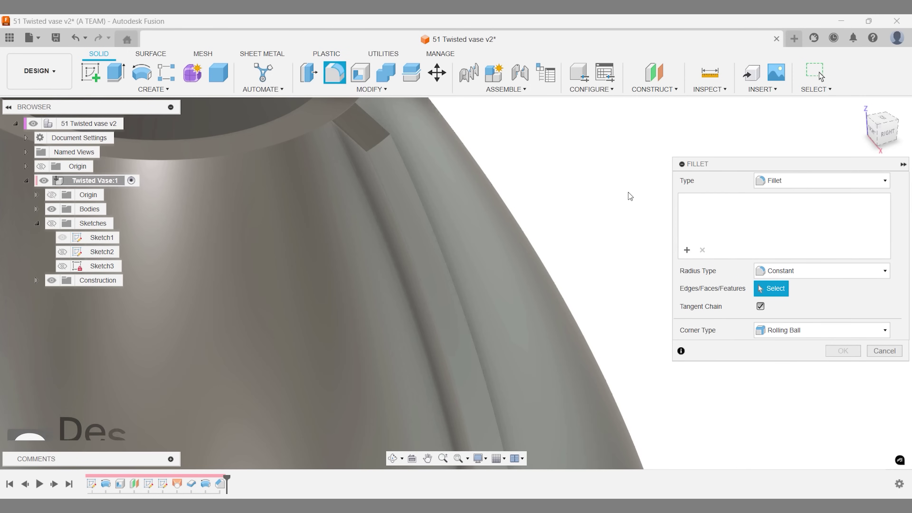
left_click(757, 181)
left_click(782, 219)
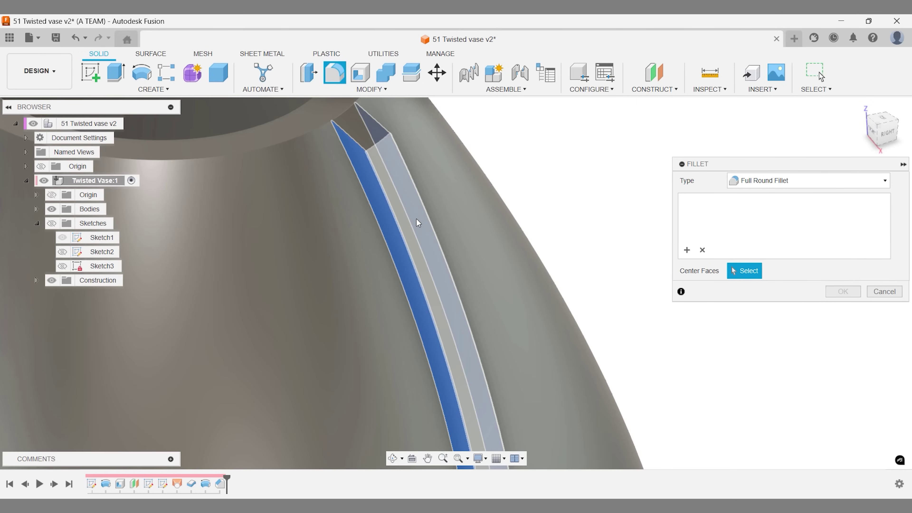
left_click(417, 222)
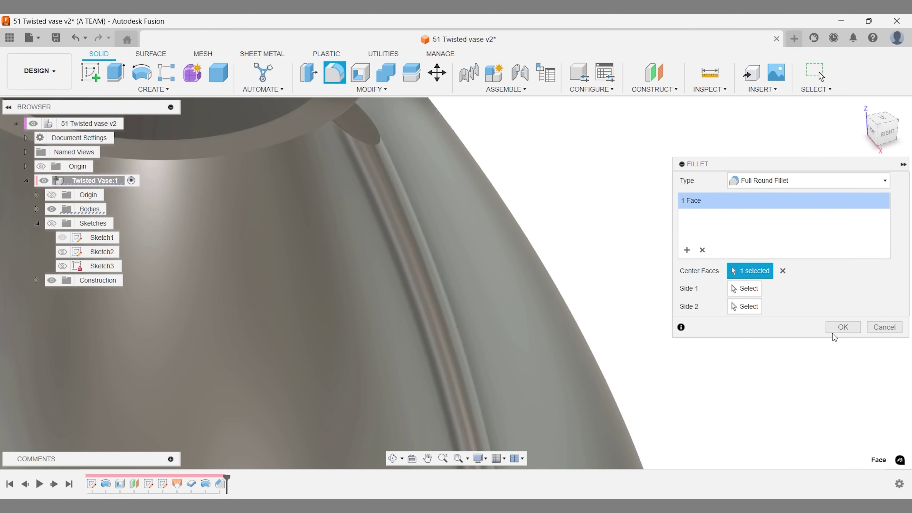
left_click(836, 328)
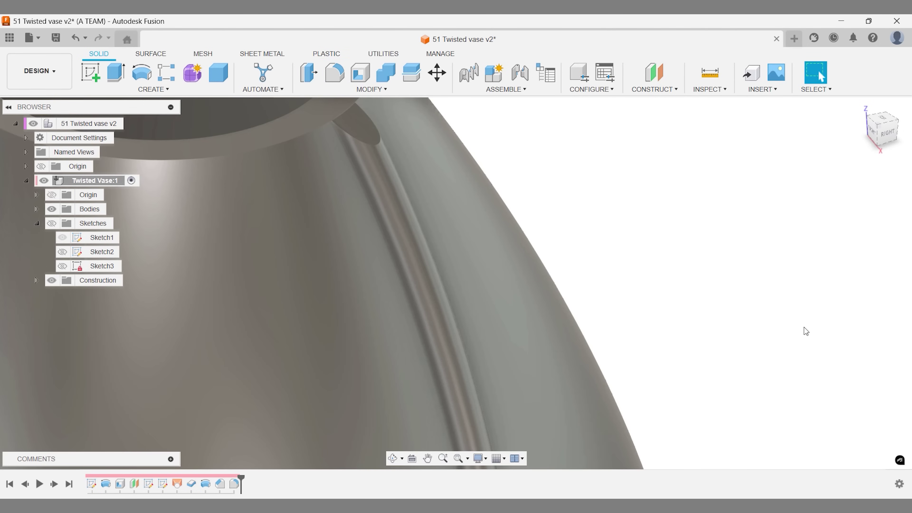
scroll(686, 264, "down", 5)
scroll(626, 352, "up", 4)
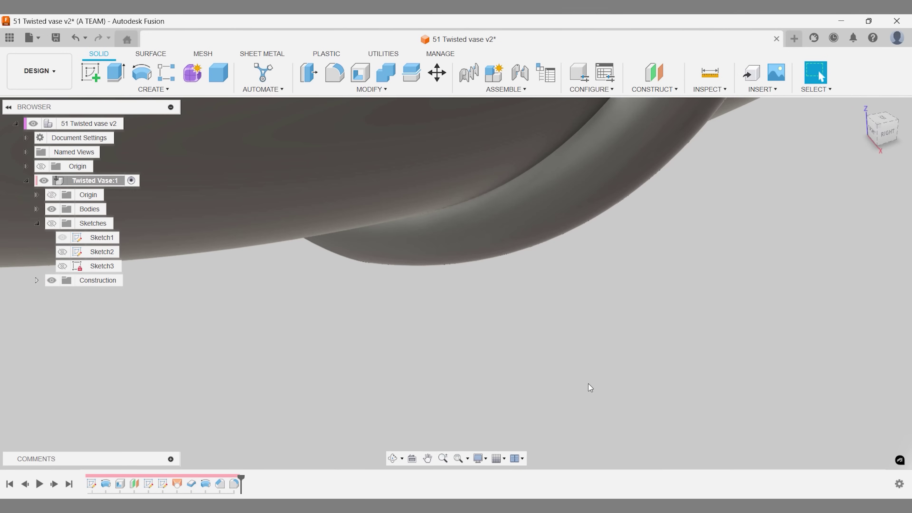
mouse_move(590, 386)
middle_mouse_down("shift")
mouse_move(391, 366)
mouse_move(403, 337)
middle_mouse_up("shift")
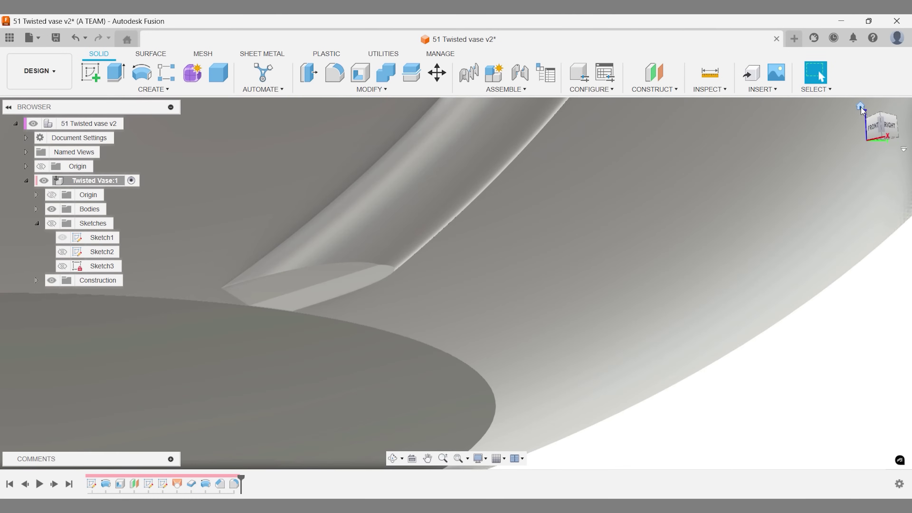
left_click(860, 107)
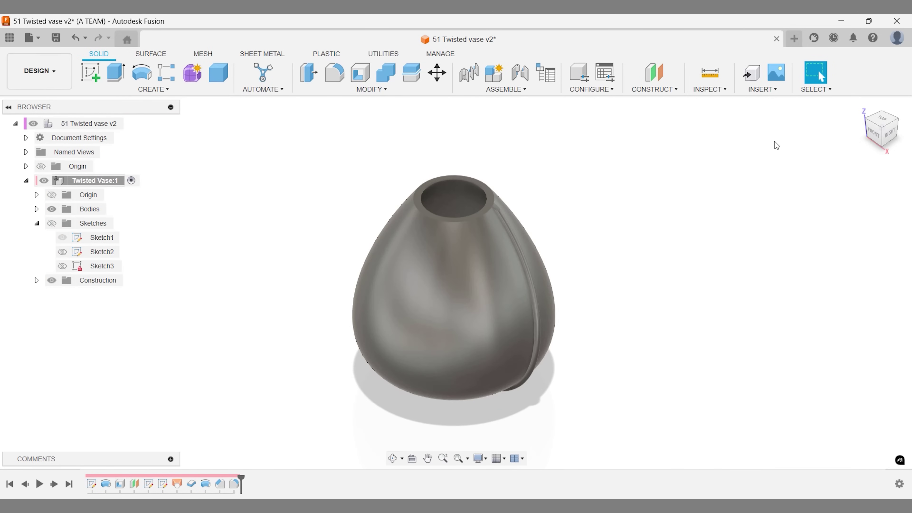
- Add a 3.5 mm equal-distance chamfer to the inner edge of the vase's top opening
type("sch")
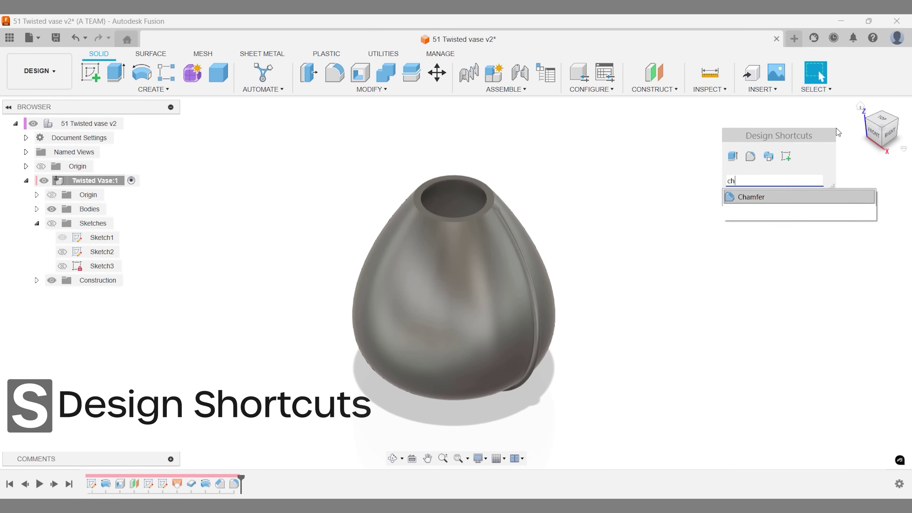
type("a")
key("Return")
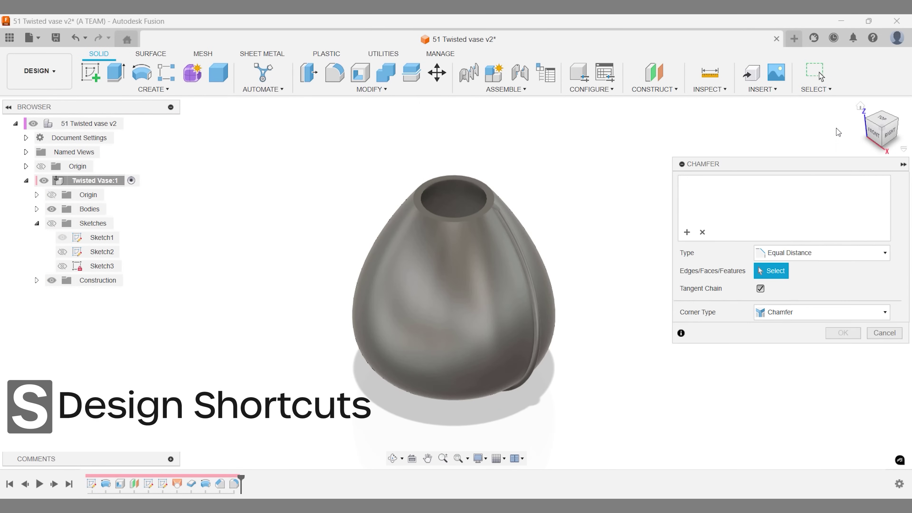
scroll(450, 164, "up", 5)
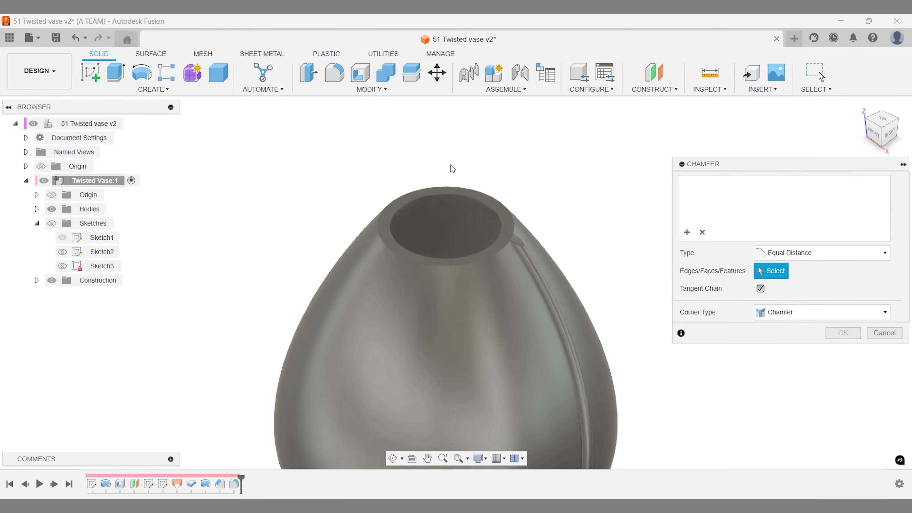
left_click(424, 216)
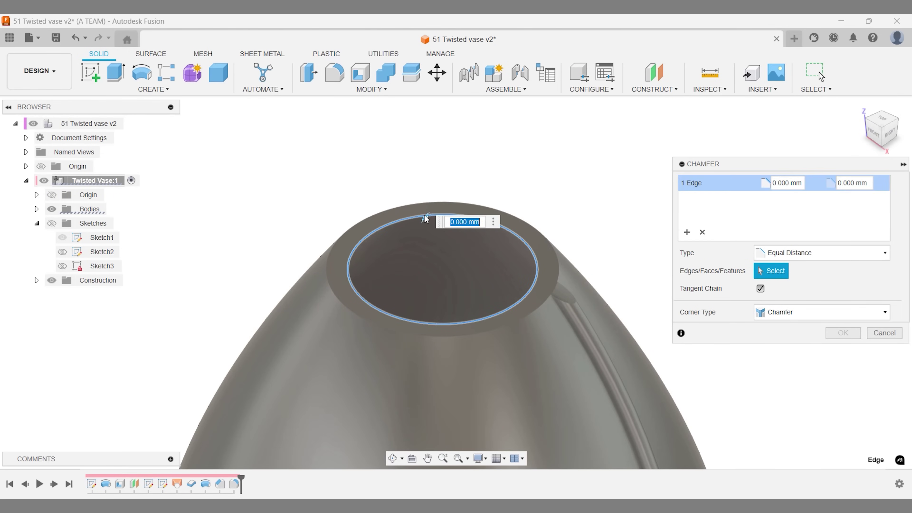
type("1")
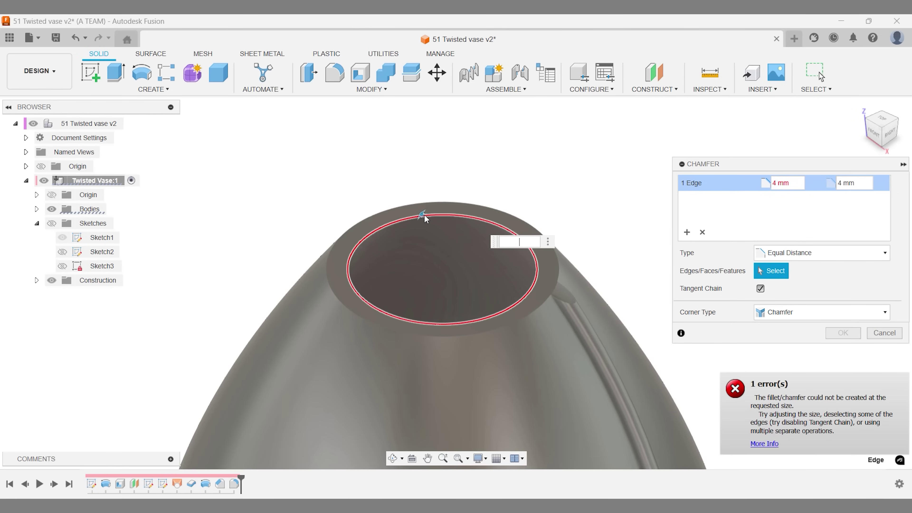
type("3.5")
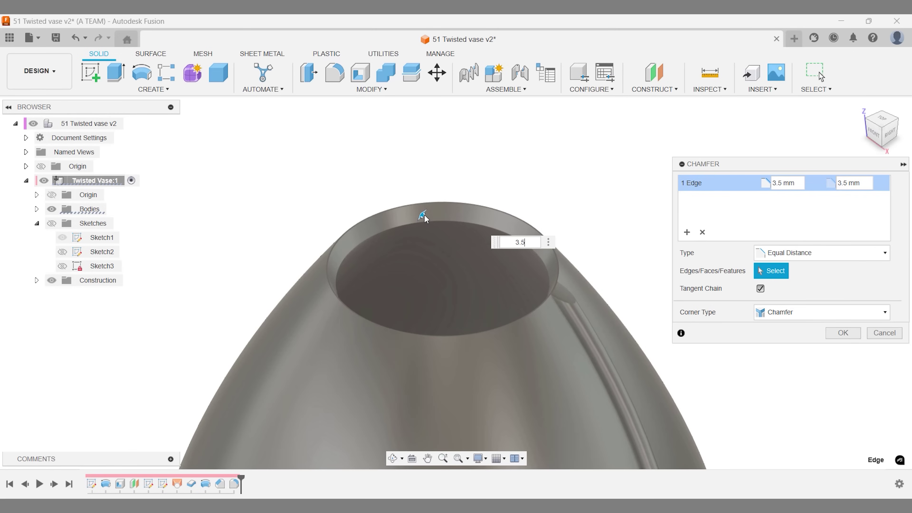
key("Return")
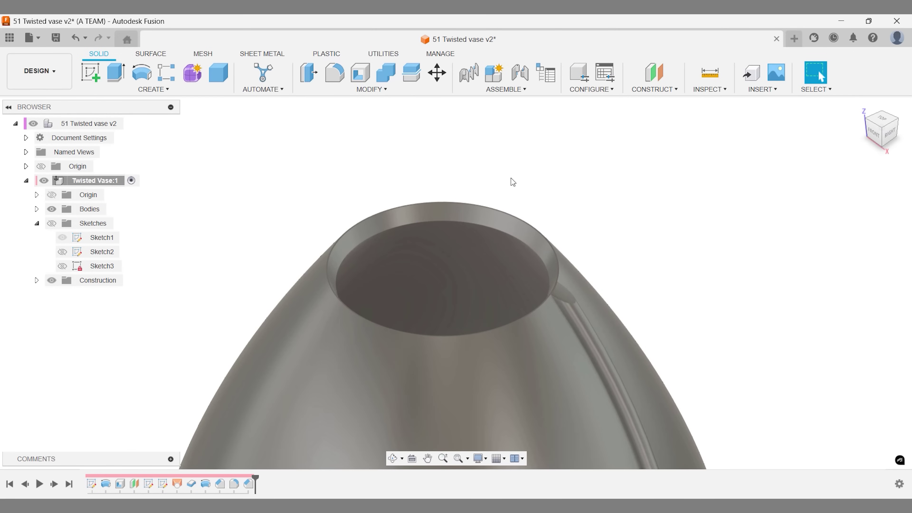
left_click(860, 107)
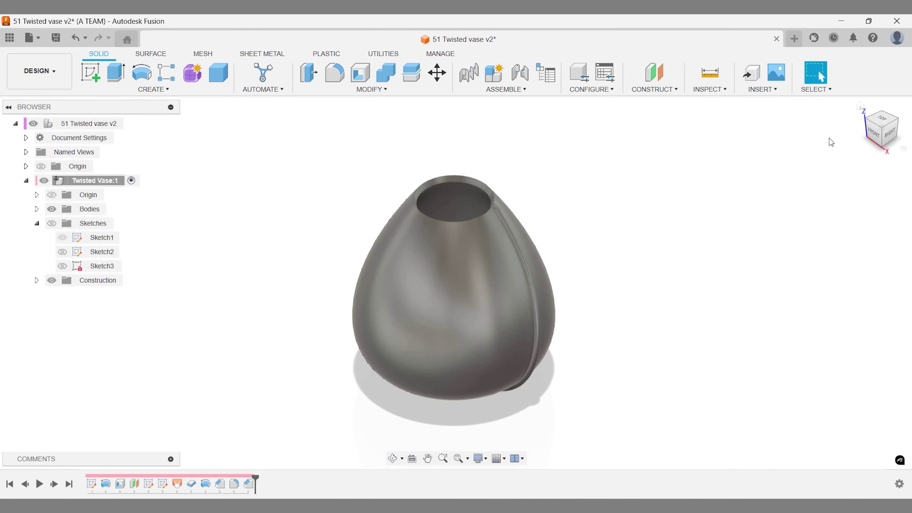
- Search the appearance library for 'matte' and drag Plastic - Matte (White) onto the vase body
key("a")
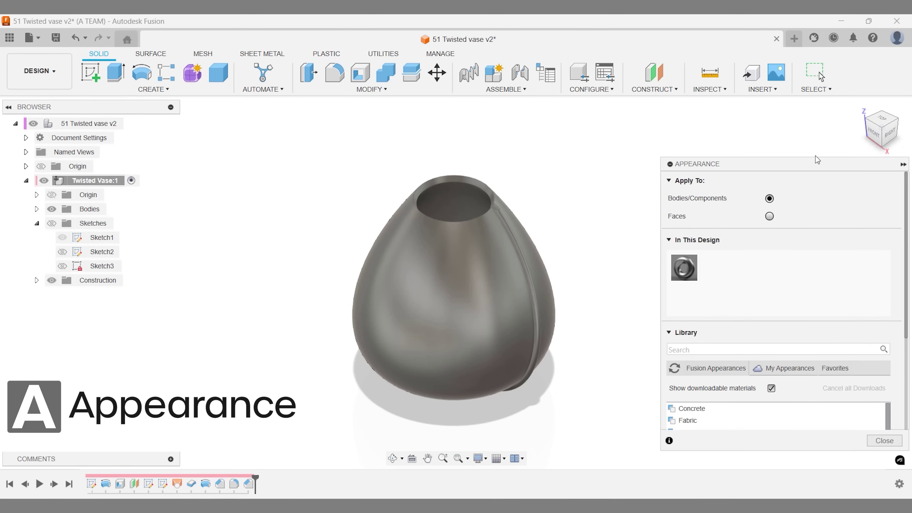
left_click_drag(795, 153, 750, 109)
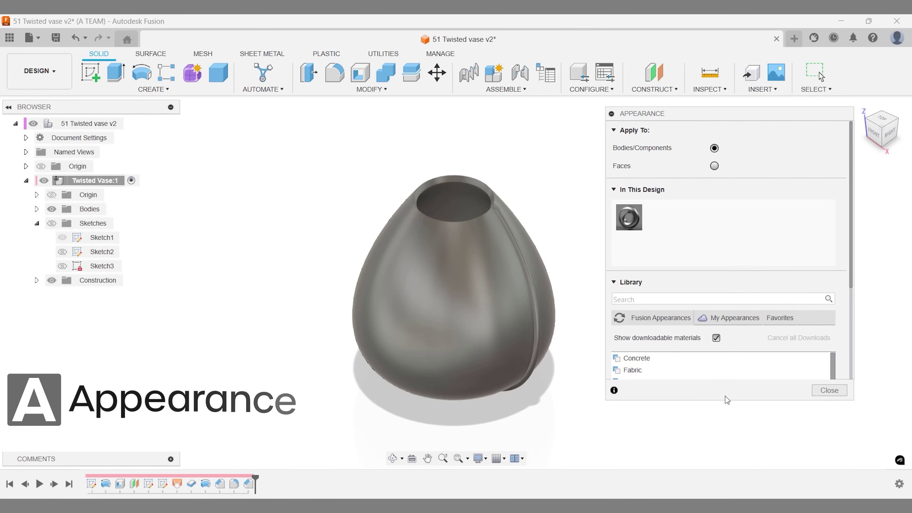
left_click_drag(725, 398, 726, 456)
left_click(670, 297)
type("matte")
key("Return")
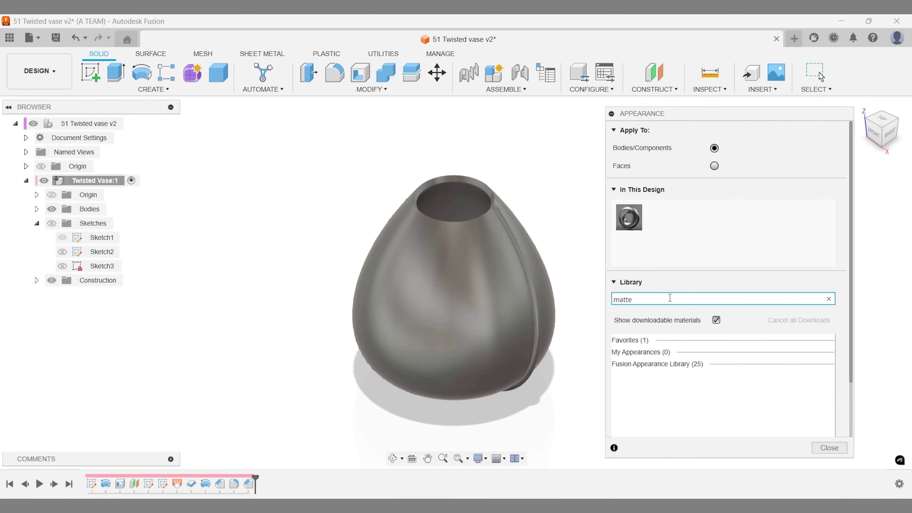
left_click(662, 364)
scroll(663, 363, "down", 1)
scroll(662, 364, "down", 2)
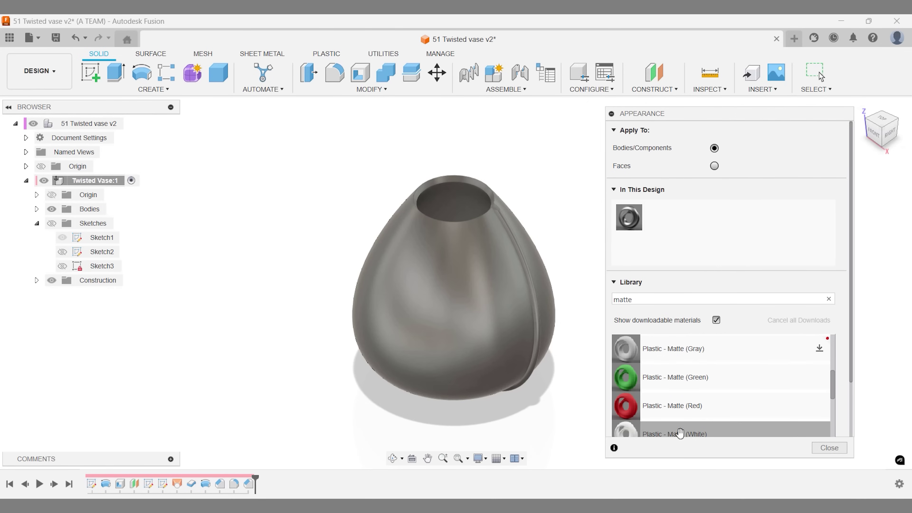
left_click_drag(672, 432, 427, 326)
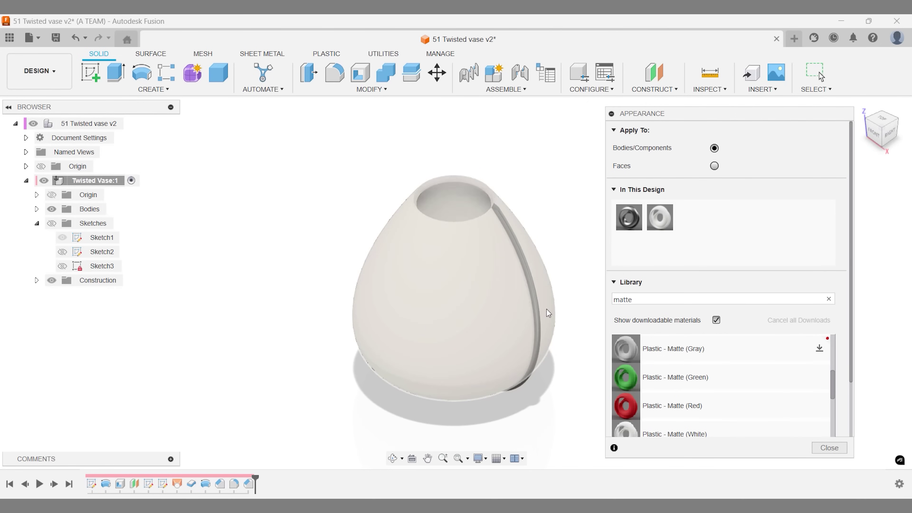
- Recolour the Plastic - Matte (White) appearance to hex #FBF5F3 in the Material Editor
right_click(663, 220)
left_click(678, 229)
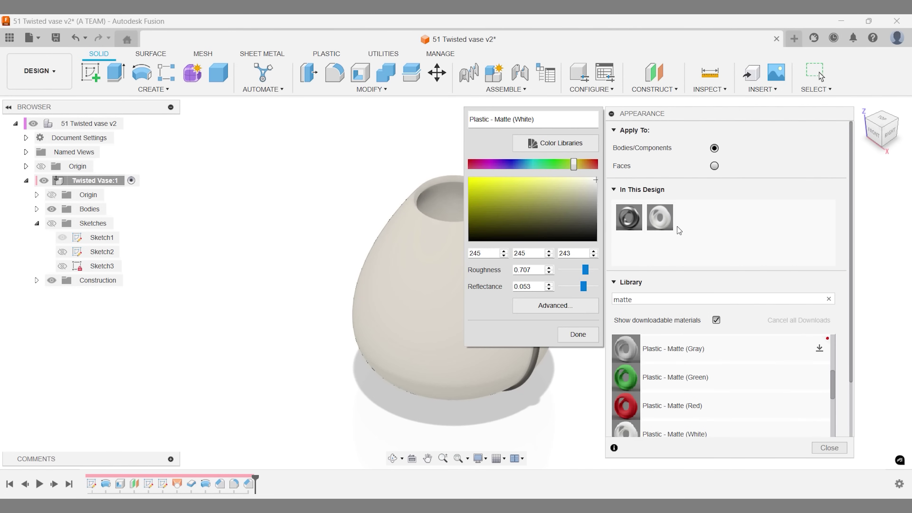
left_click(566, 306)
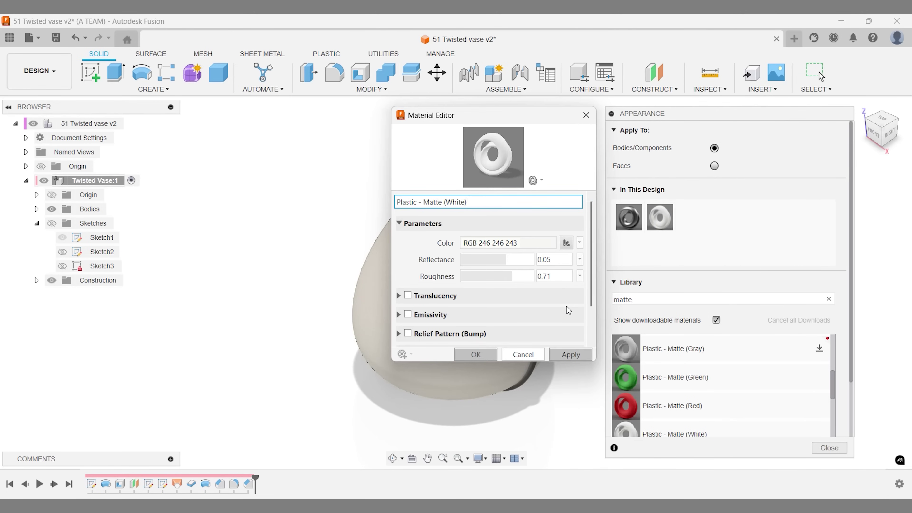
left_click(580, 243)
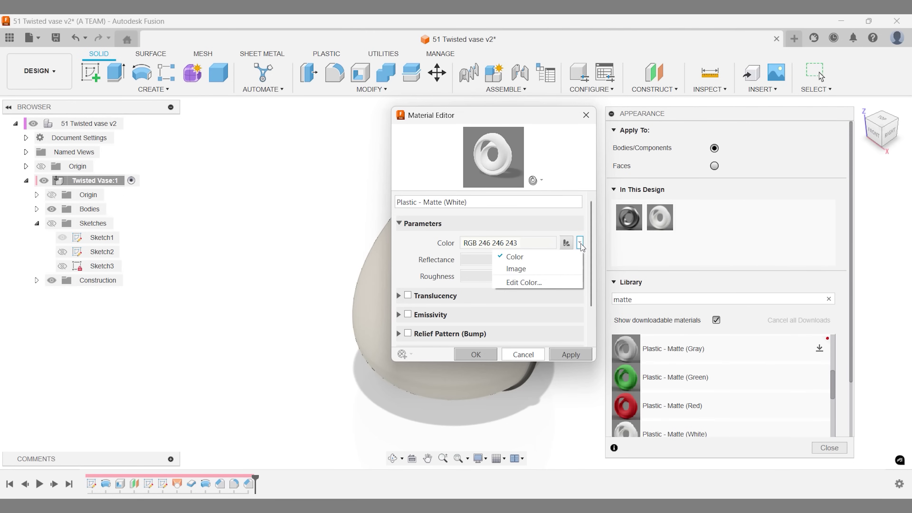
left_click(556, 282)
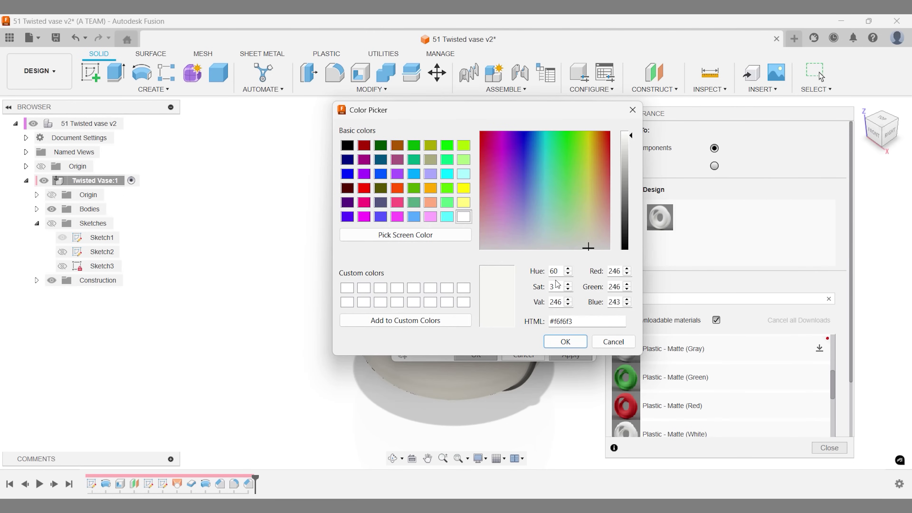
left_click_drag(571, 321, 485, 322)
type("#FBF")
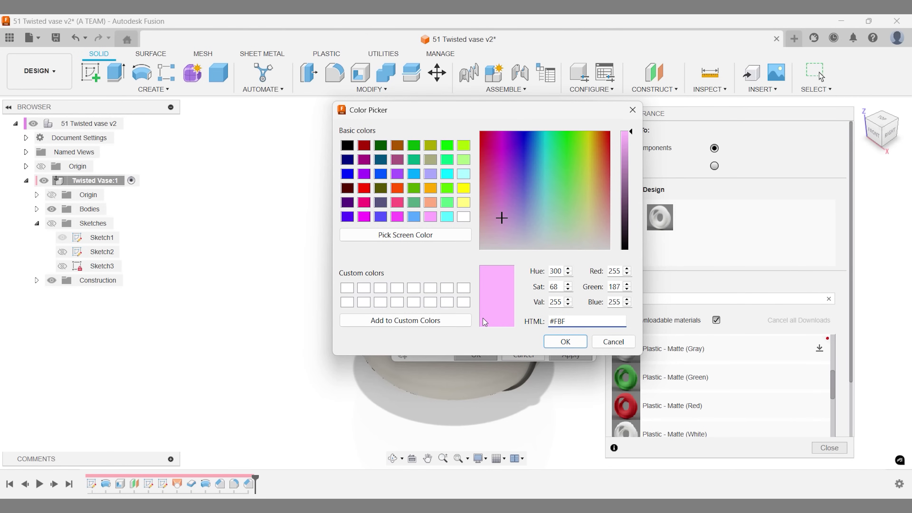
type("5F3")
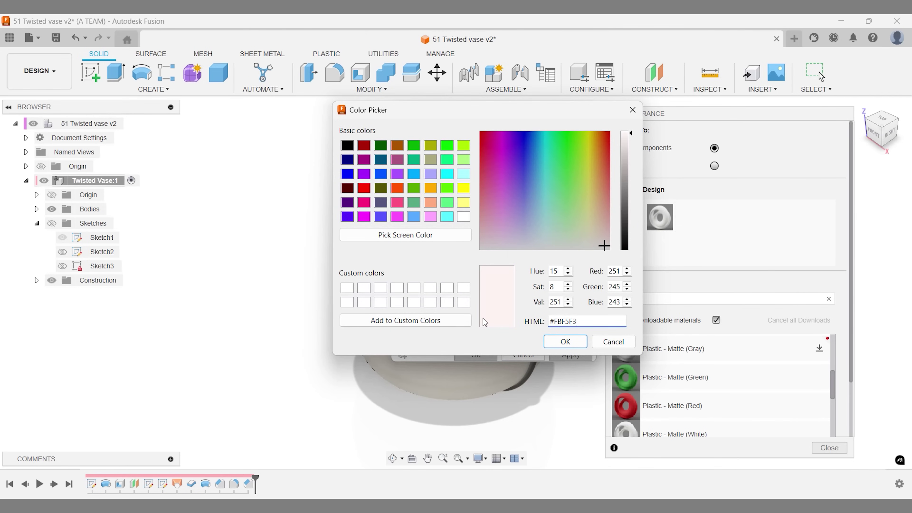
key("Return")
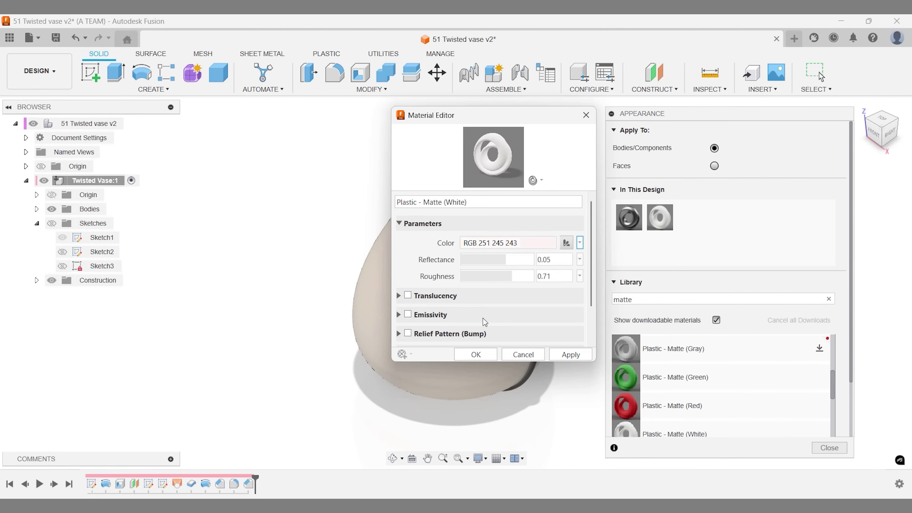
left_click(482, 354)
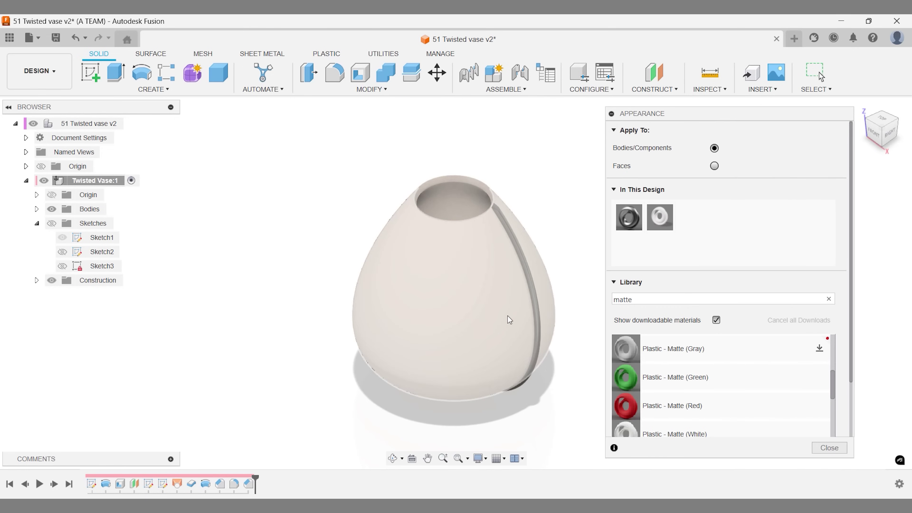
- Duplicate the off-white matte appearance and apply the copy to the spiral rib
right_click(660, 219)
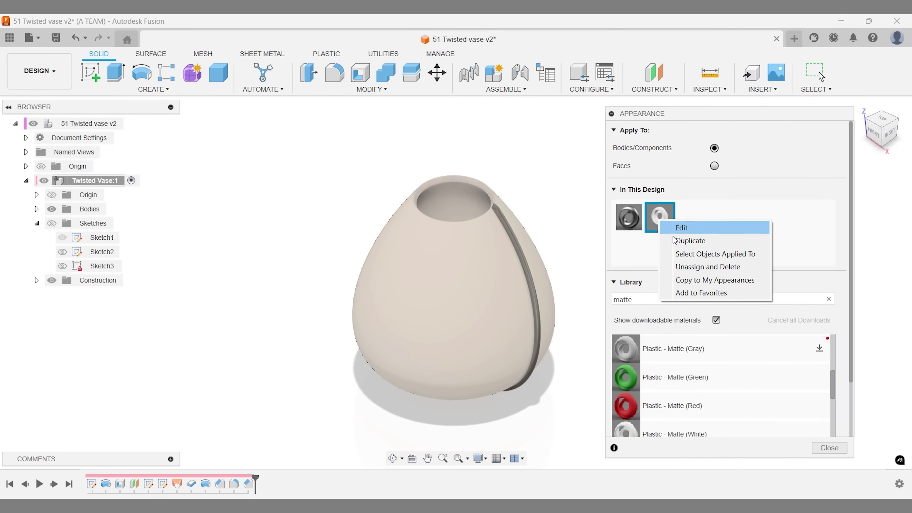
left_click(690, 241)
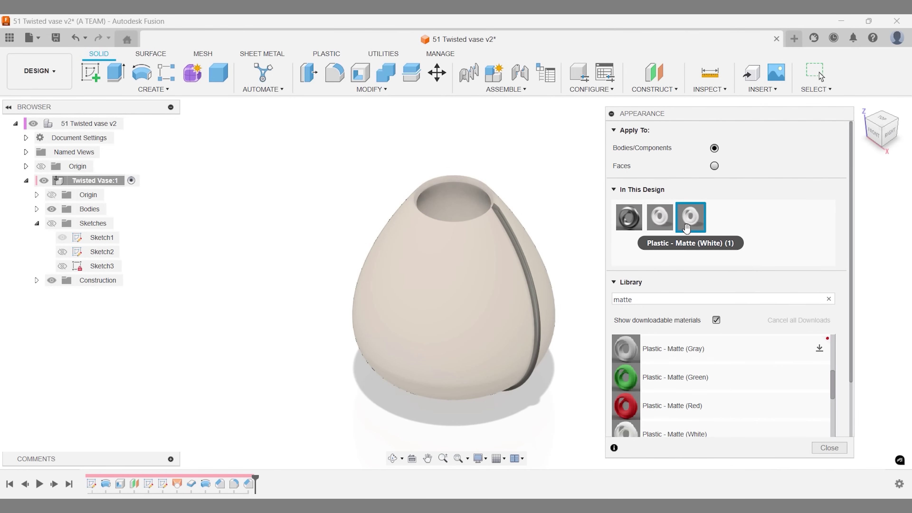
left_click_drag(690, 217, 532, 280)
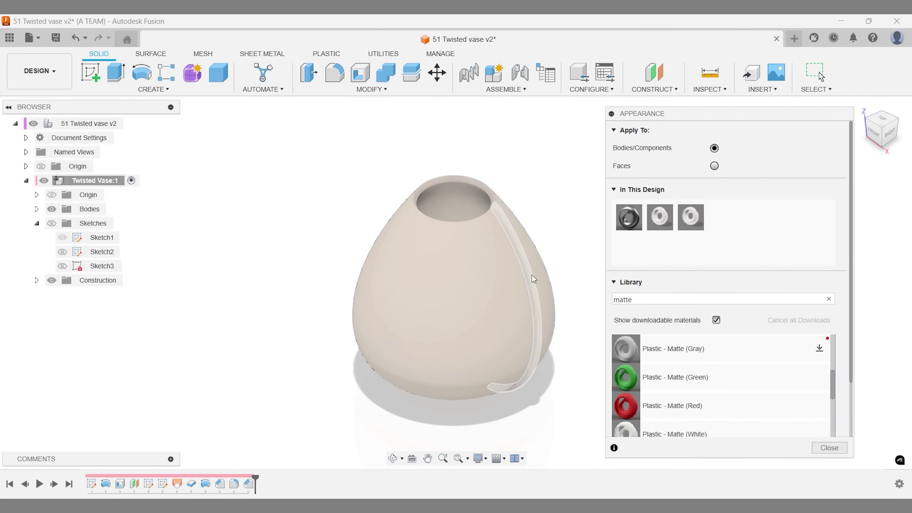
- Recolour the rib's duplicated appearance to orange, hex #E29A6B
right_click(692, 220)
left_click(700, 229)
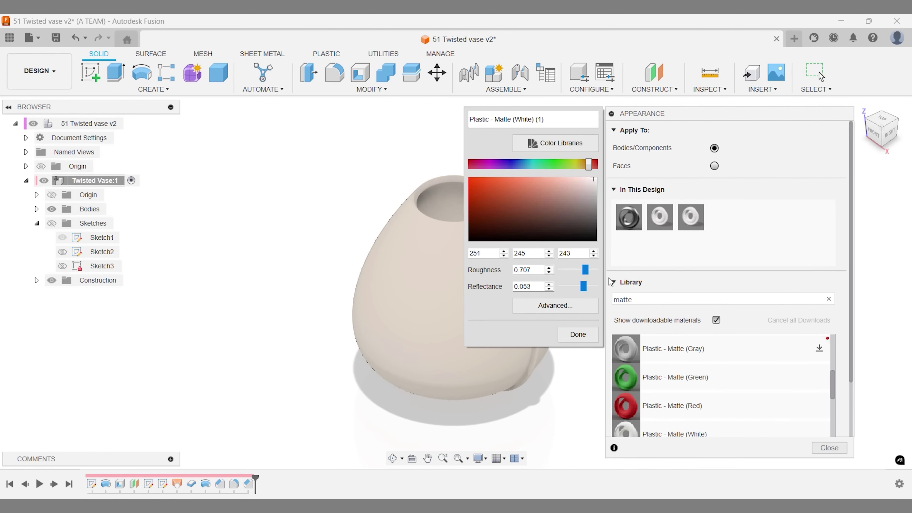
left_click(583, 306)
left_click(579, 243)
left_click(550, 286)
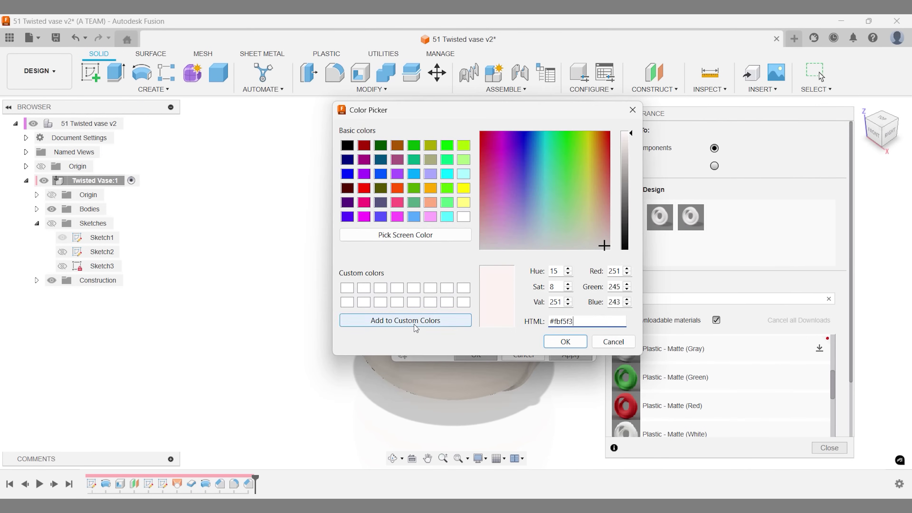
triple_click(545, 321)
type("#E29A6B")
left_click(565, 342)
left_click(476, 354)
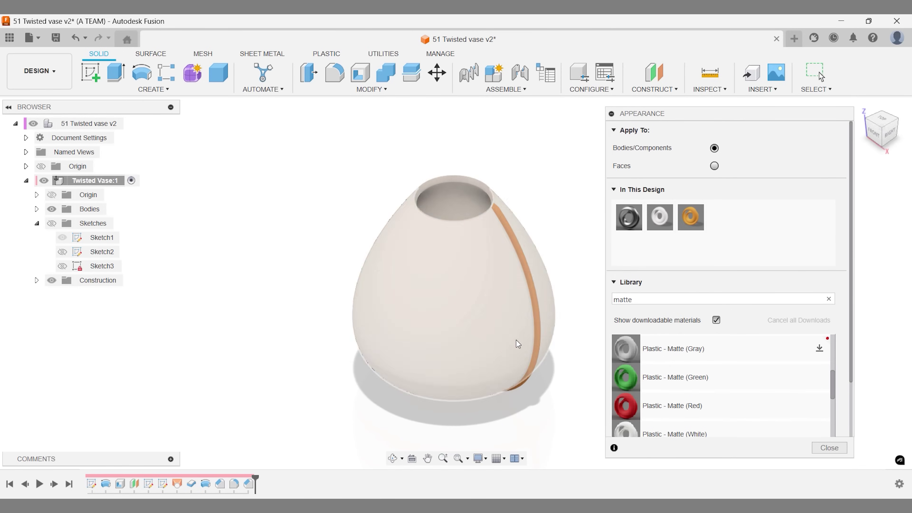
- Duplicate the orange appearance and apply it to the top rim face only
right_click(691, 224)
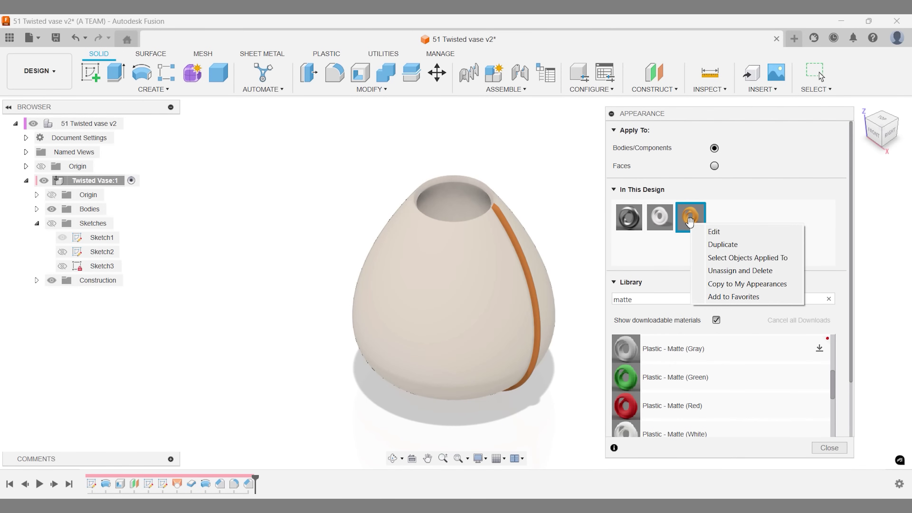
left_click(708, 247)
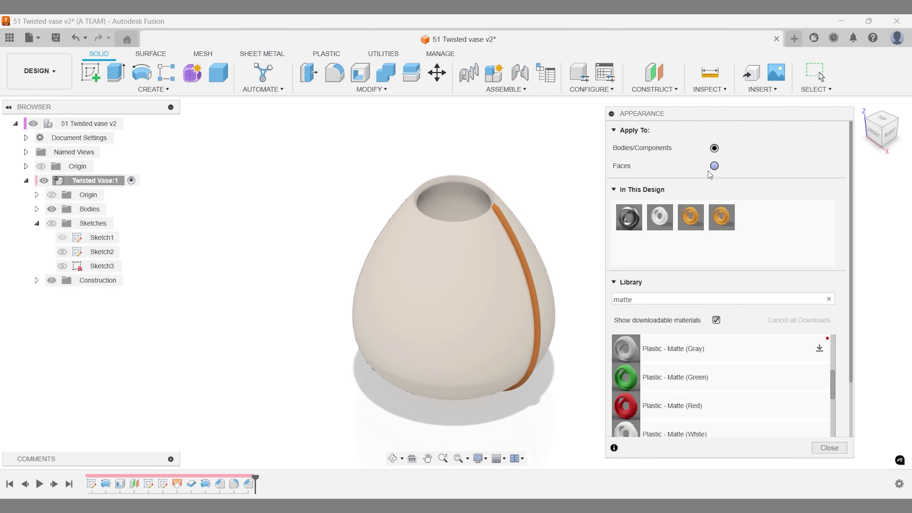
left_click(714, 165)
left_click_drag(727, 224, 483, 188)
scroll(452, 176, "up", 3)
scroll(452, 176, "up", 3)
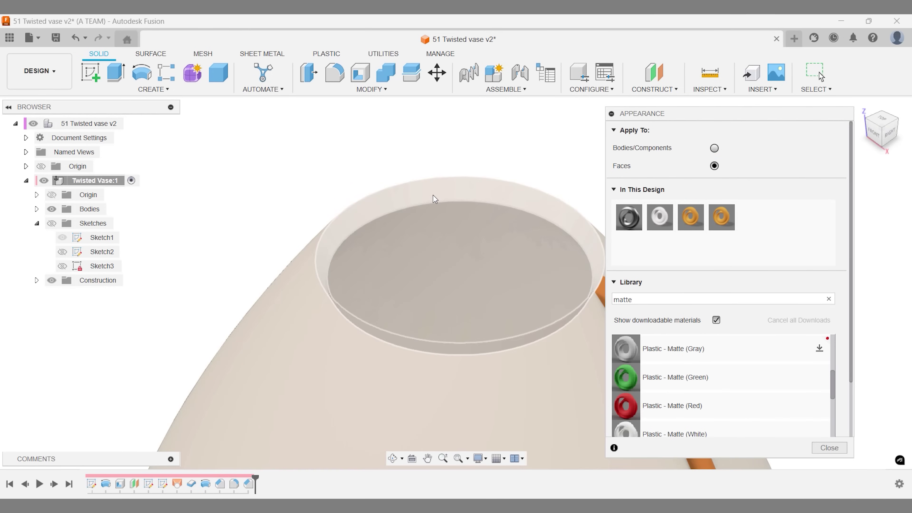
left_click_drag(707, 224, 571, 216)
- Recolour the rim's appearance to black using hex #00002
right_click(718, 226)
left_click(729, 233)
left_click(582, 307)
left_click(576, 248)
left_click(510, 283)
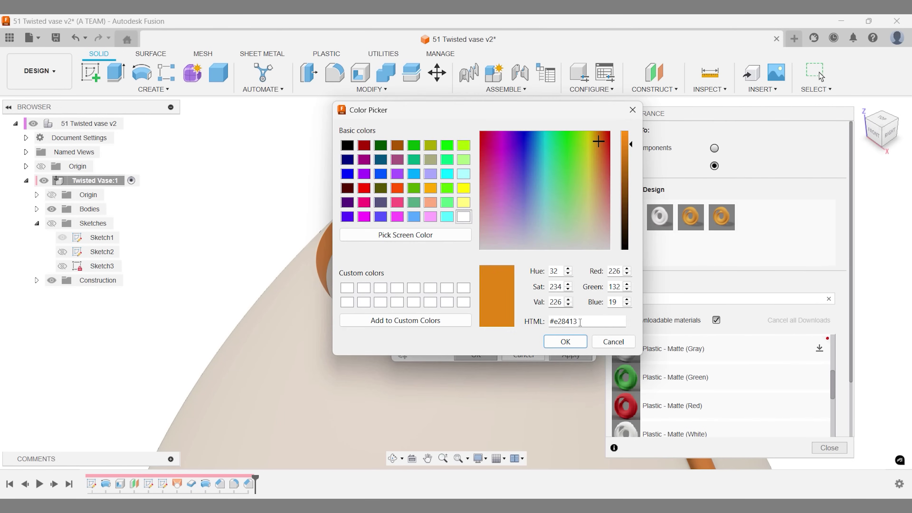
triple_click(560, 321)
type("#00002")
key("Return")
left_click(475, 354)
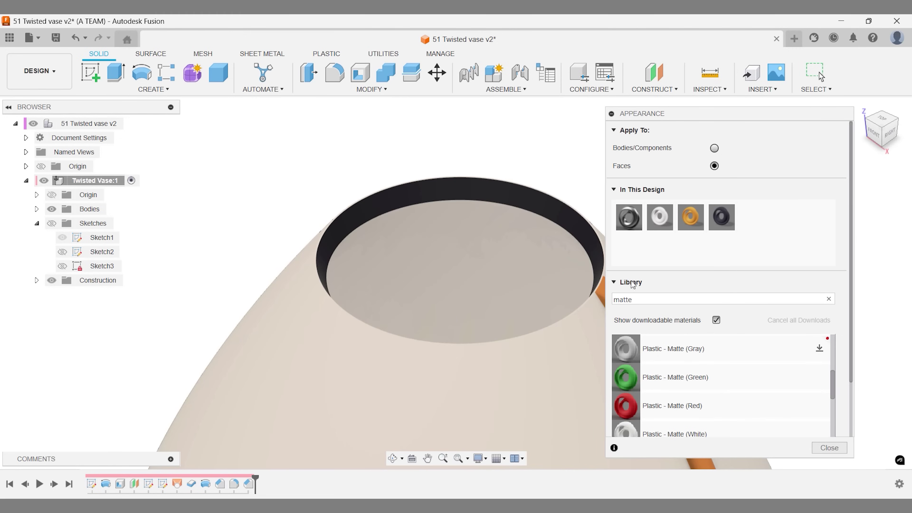
left_click(861, 106)
- Start a circular pattern of the orange rib body around the vertical Z axis
left_click(829, 448)
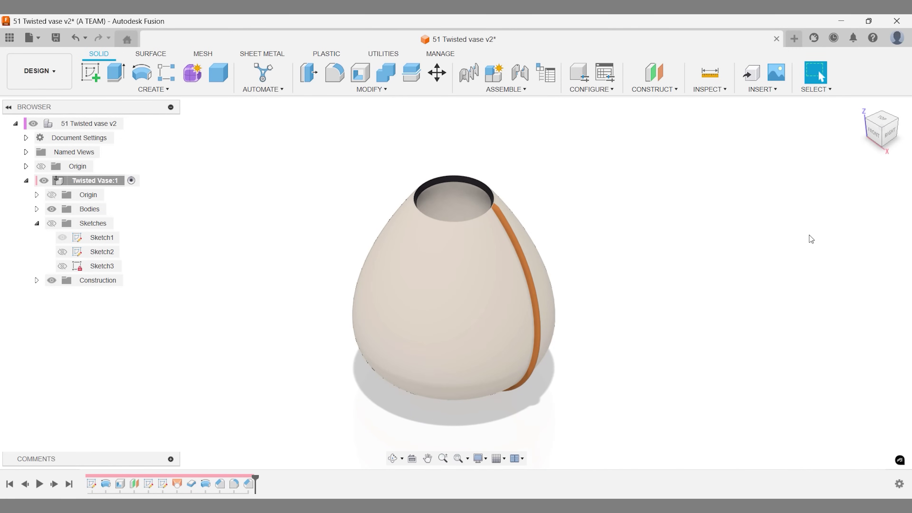
type("s")
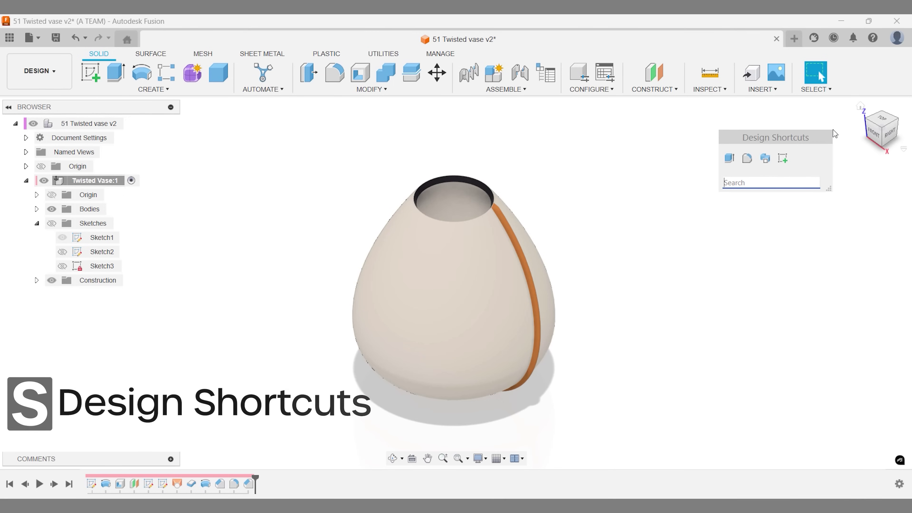
type("patte")
key("Down")
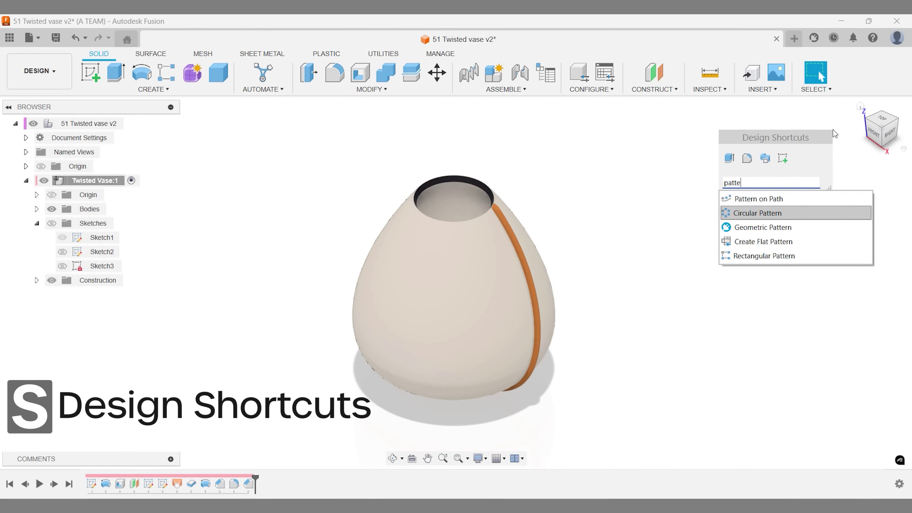
key("Return")
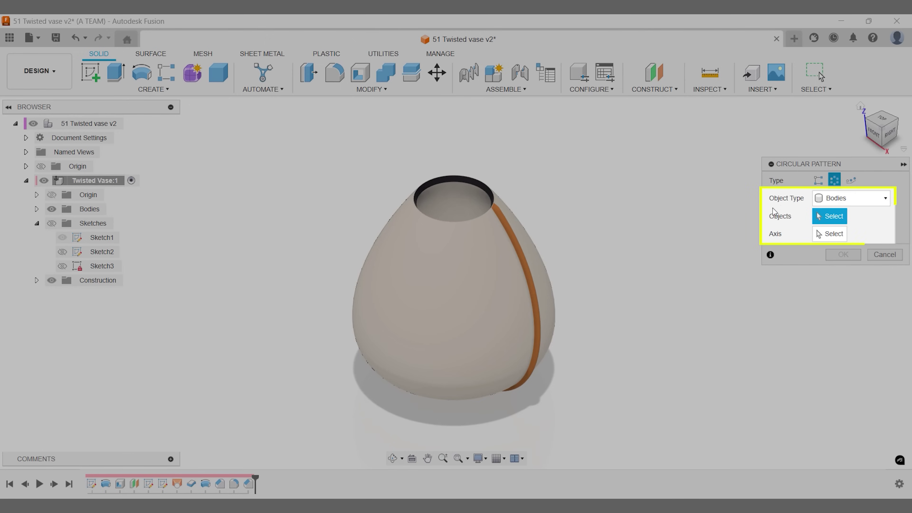
left_click(524, 253)
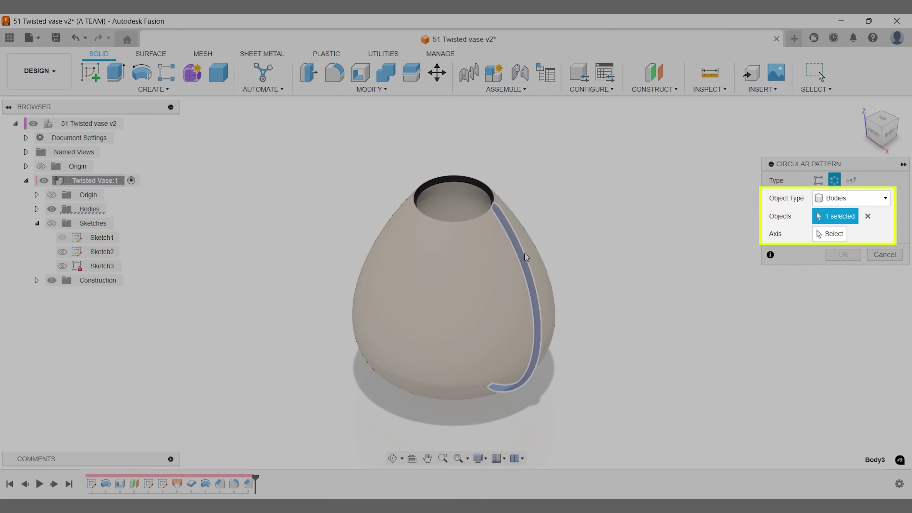
left_click(826, 234)
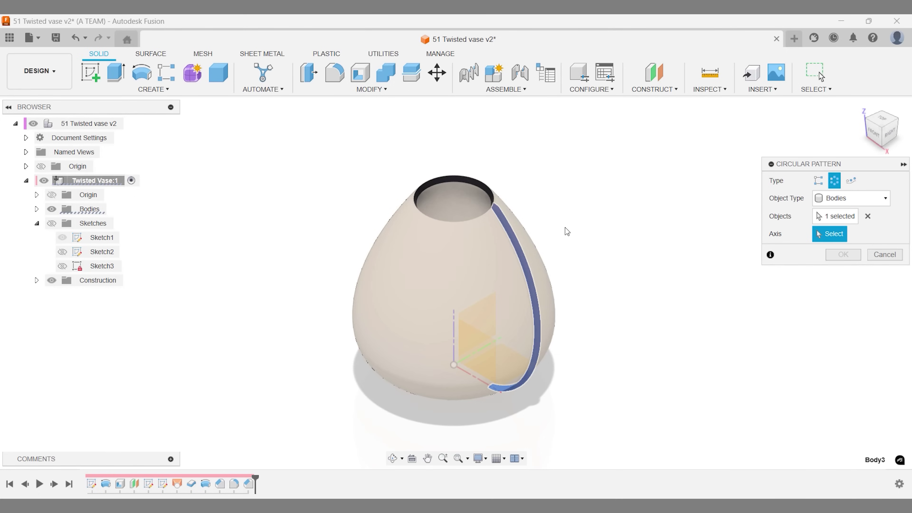
left_click(455, 319)
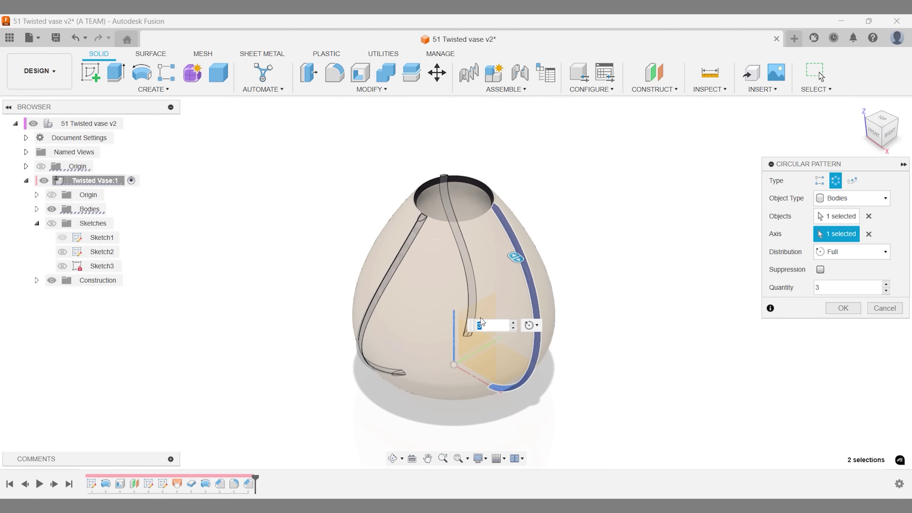
- Set the pattern quantity to 20 ribs in a full circle and confirm
double_click(827, 289)
type("15")
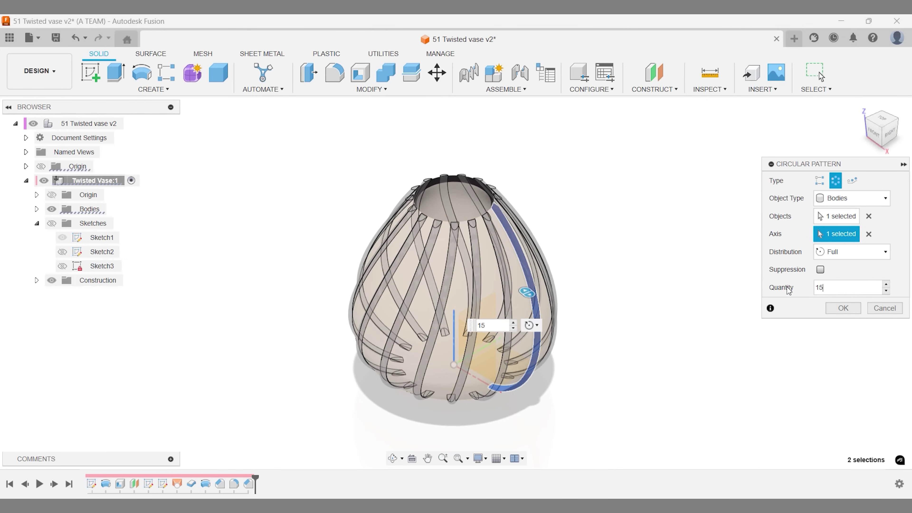
key("BackSpace")
key("BackSpace")
type("30")
key("BackSpace")
key("BackSpace")
type("20")
key("Return")
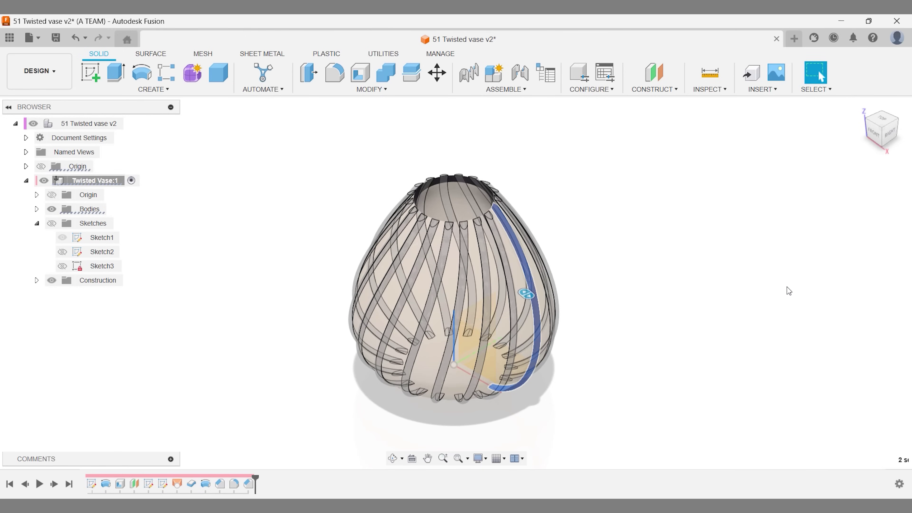
- In the Front view, edit the rib circular pattern and change its quantity to 24
left_click(873, 134)
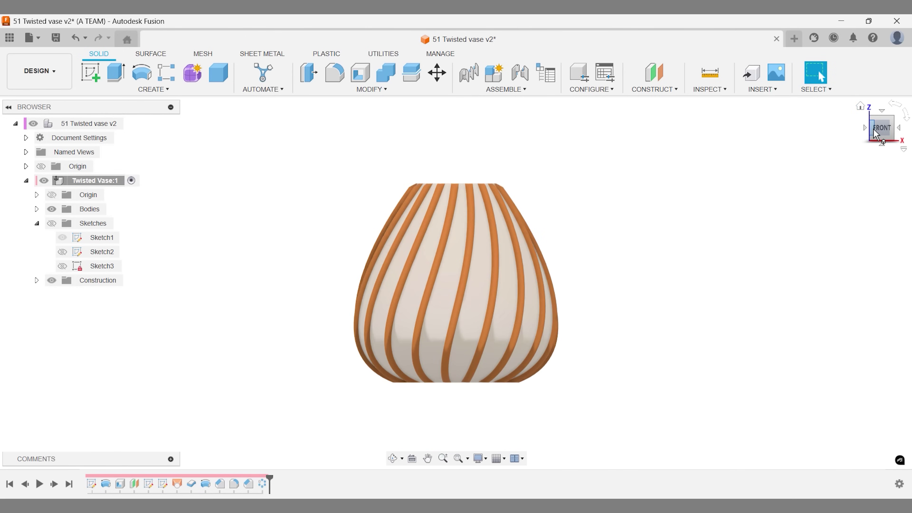
right_click(264, 487)
left_click(287, 372)
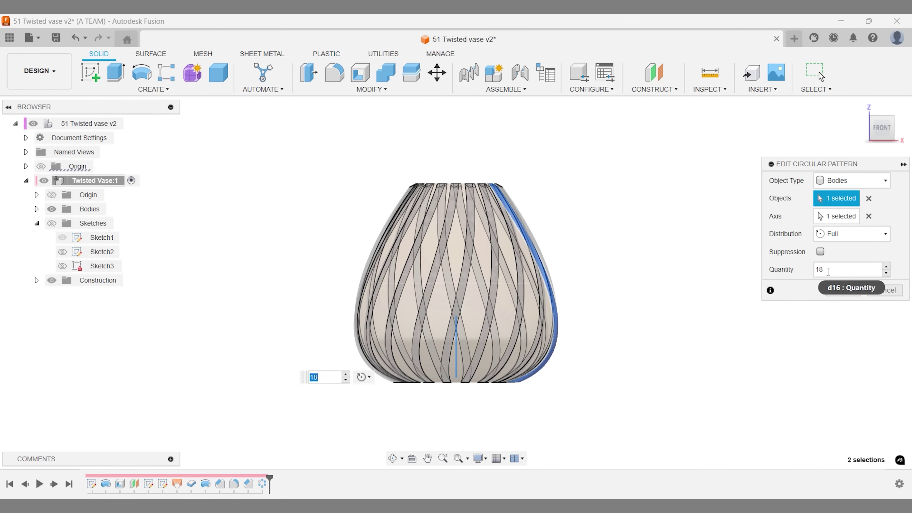
double_click(828, 270)
type("24")
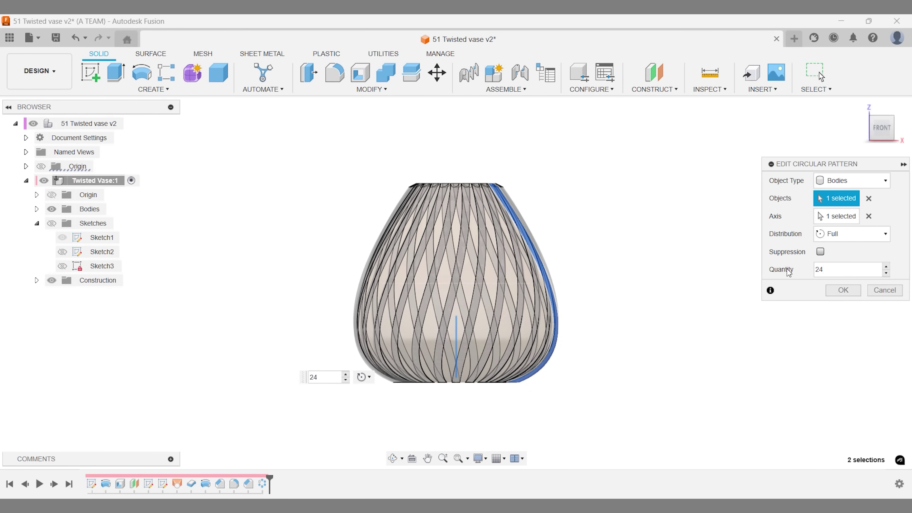
left_click(836, 289)
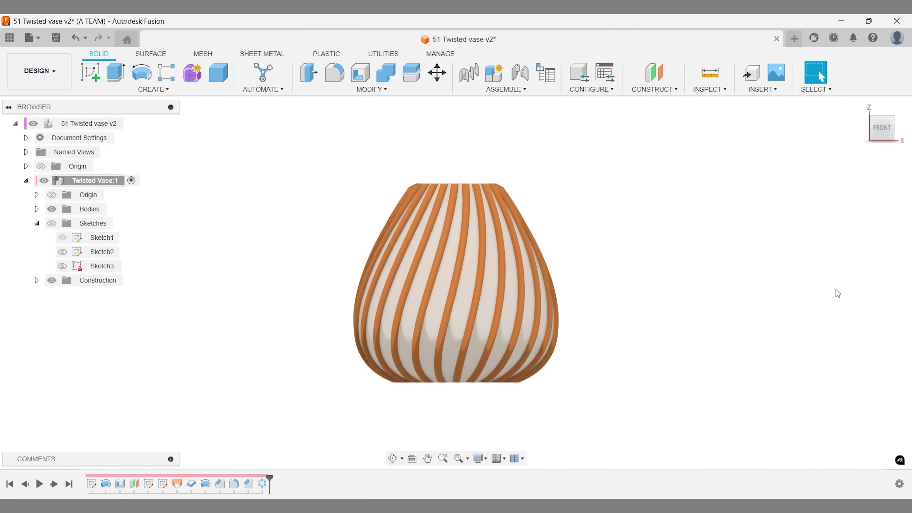